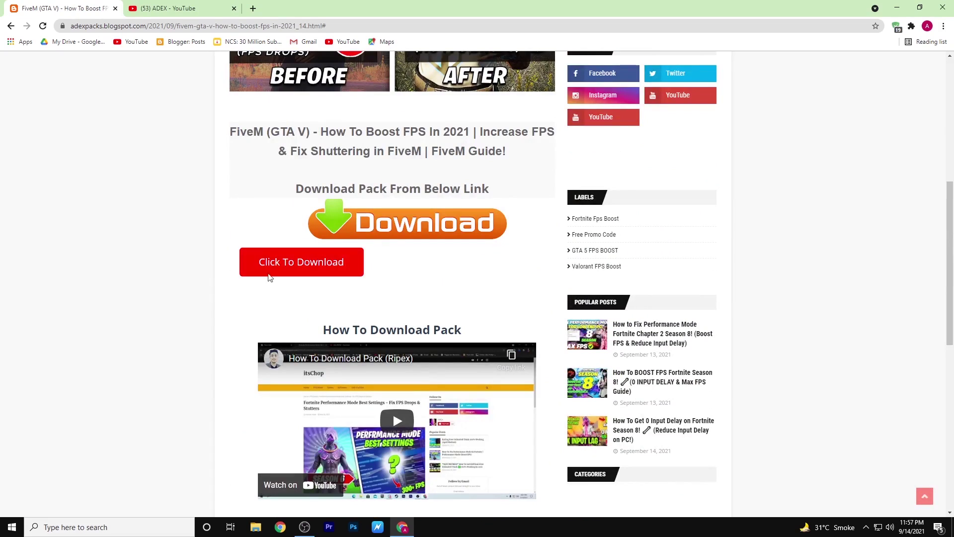
Open the download link for the FiveM FPS boost pack, and return to the desktop.
left_click(326, 262)
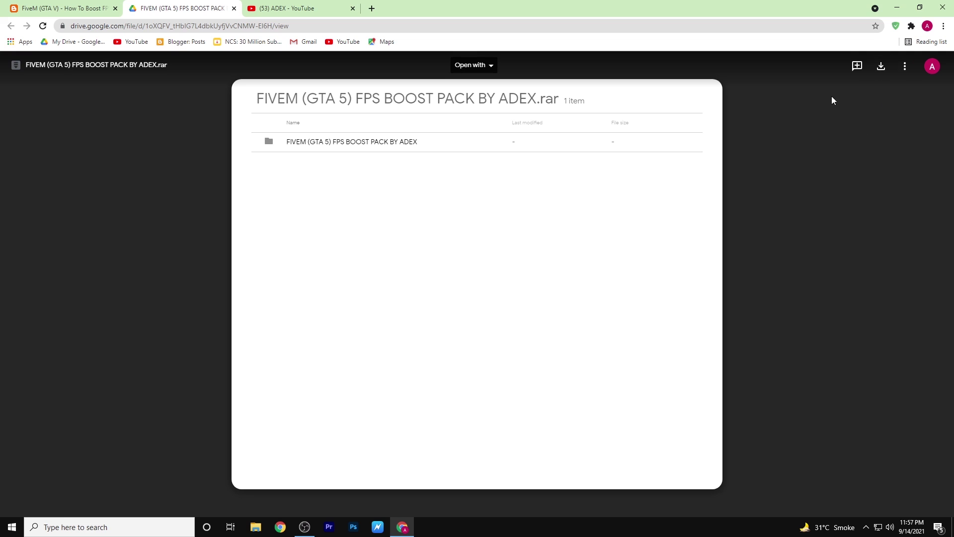
left_click(903, 4)
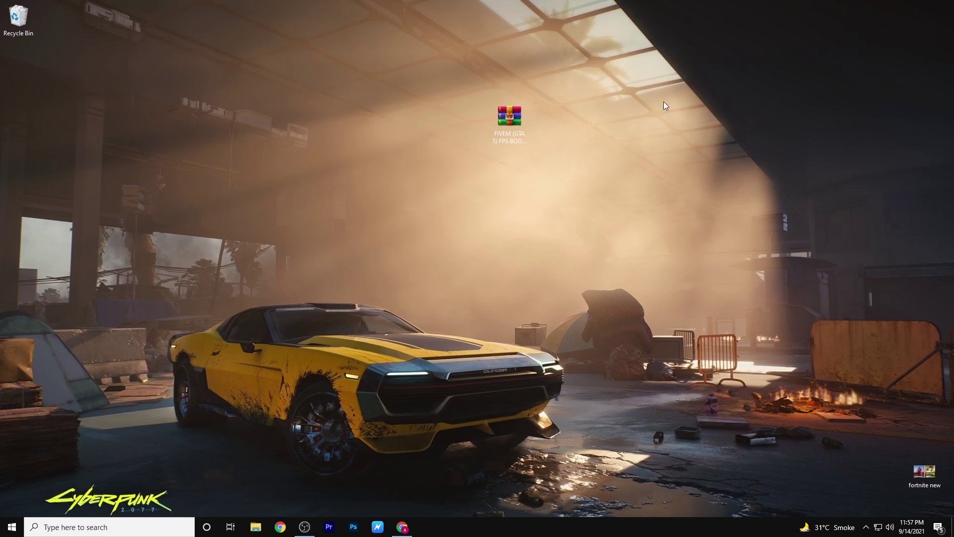
Extract the FIVEM (GTA 5) FPS boost archive on the desktop and place the extracted folder beside the archive.
right_click(496, 116)
left_click(536, 157)
left_click_drag(24, 78, 303, 116)
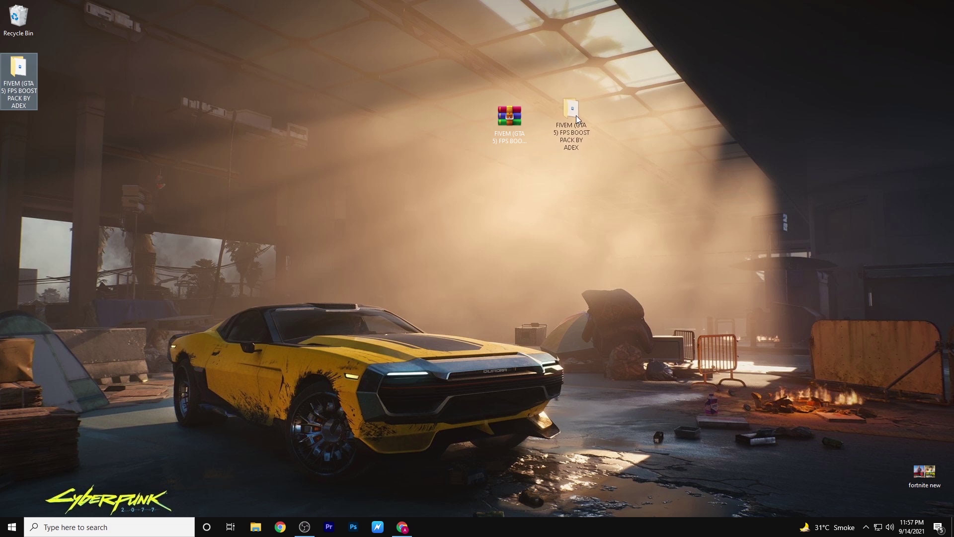
left_click_drag(577, 116, 580, 113)
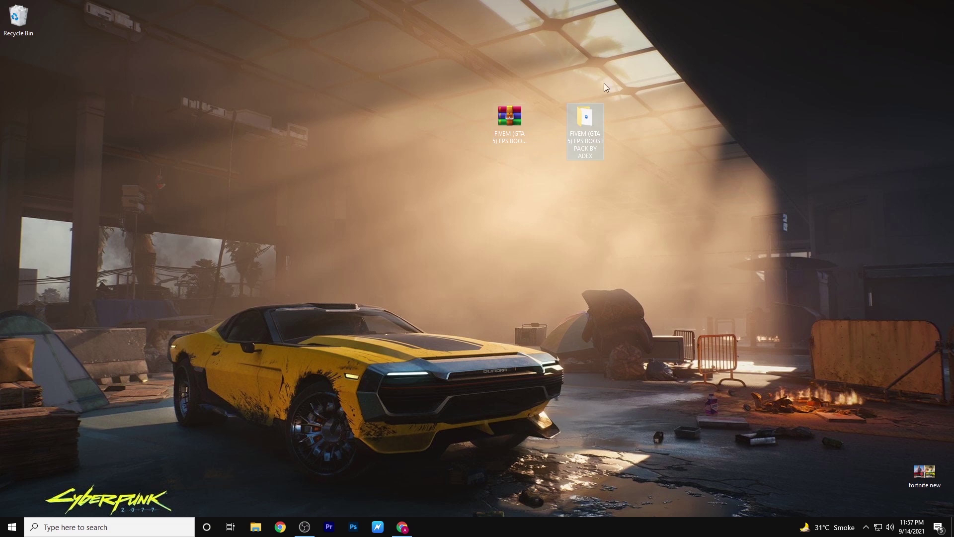
Open the extracted pack folder and its 1-FIVEM (GTA 5)FPS BOOST REG. FILES subfolder.
double_click(590, 115)
left_click_drag(187, 215, 255, 98)
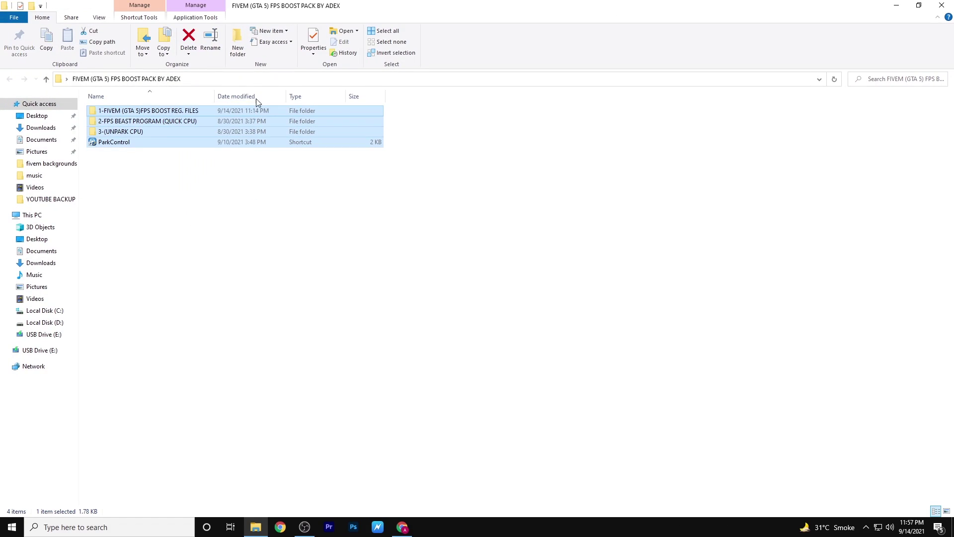
left_click(165, 154)
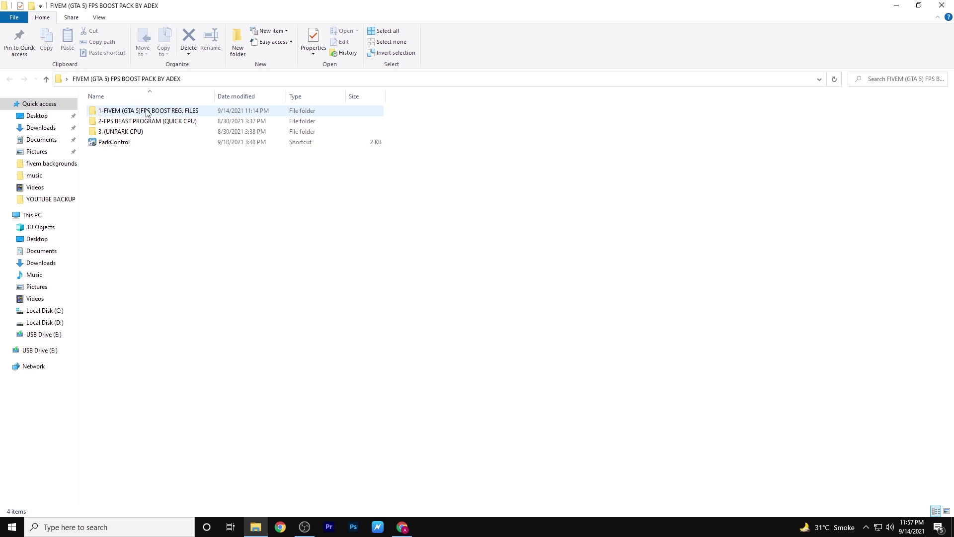
double_click(134, 115)
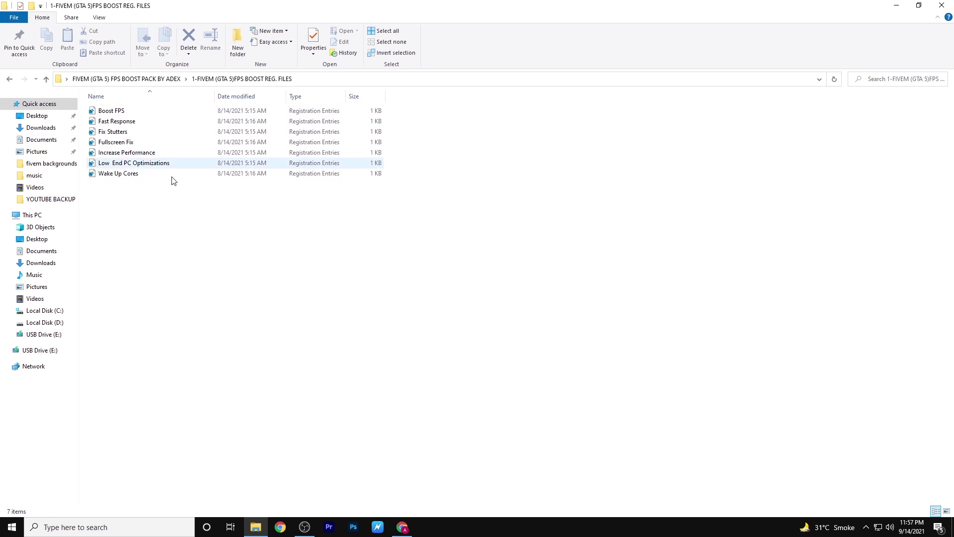
left_click_drag(155, 198, 215, 105)
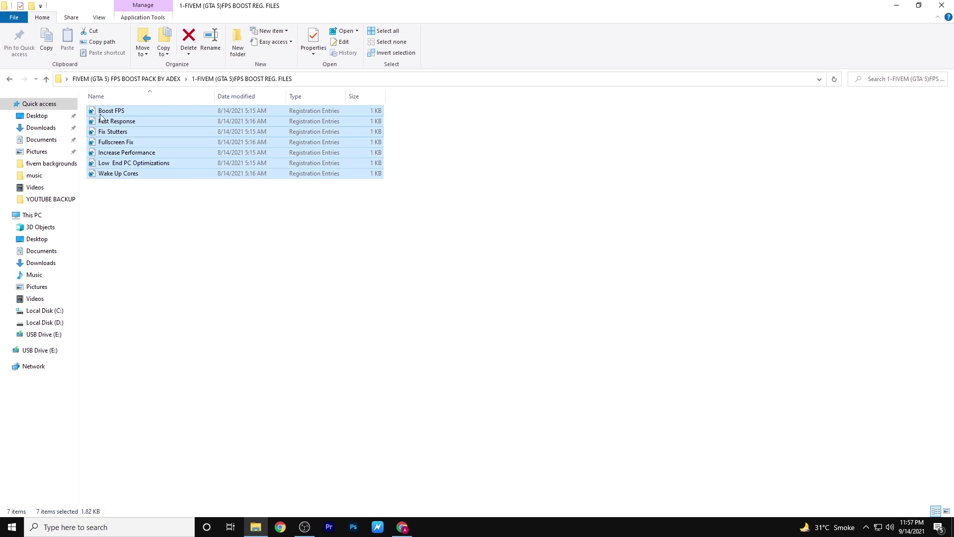
left_click(128, 194)
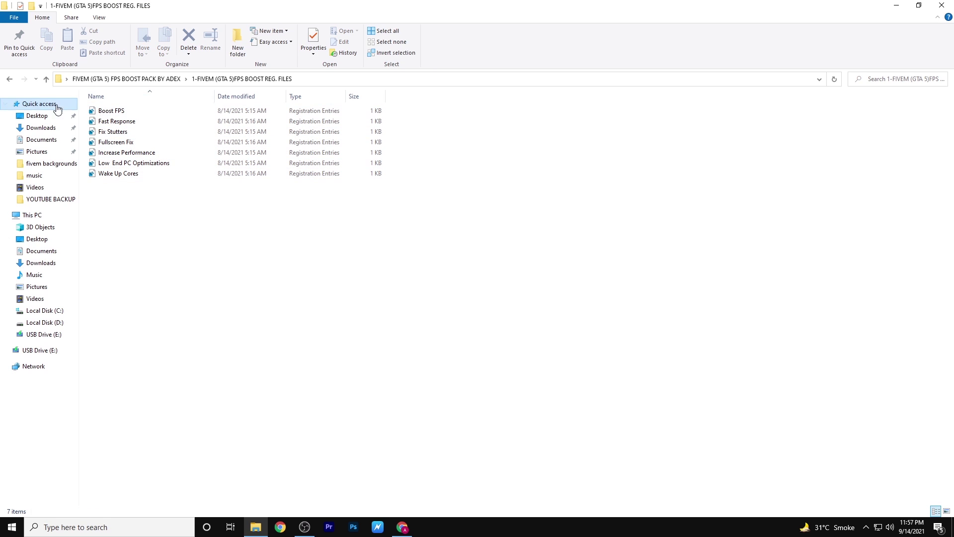
Merge the Boost FPS registration file into the Windows registry.
double_click(129, 114)
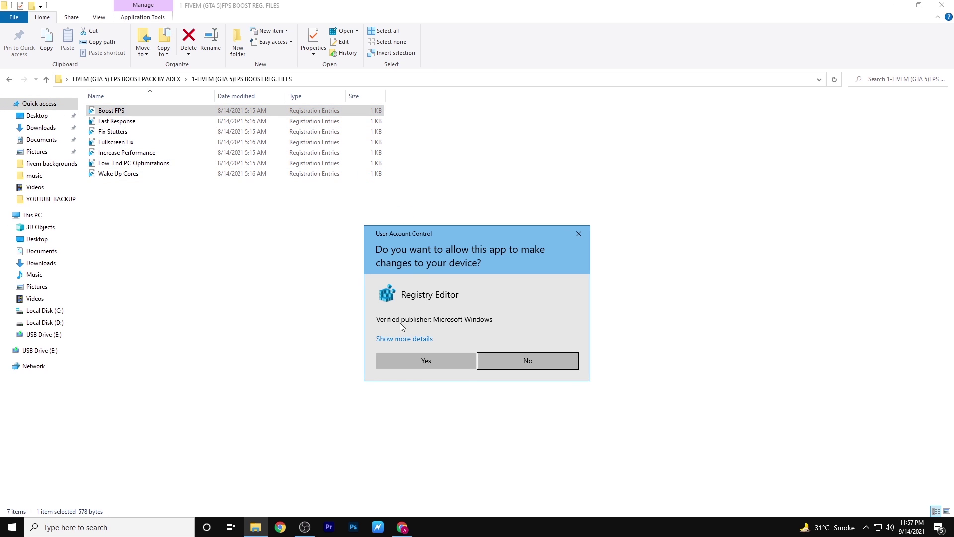
left_click(426, 360)
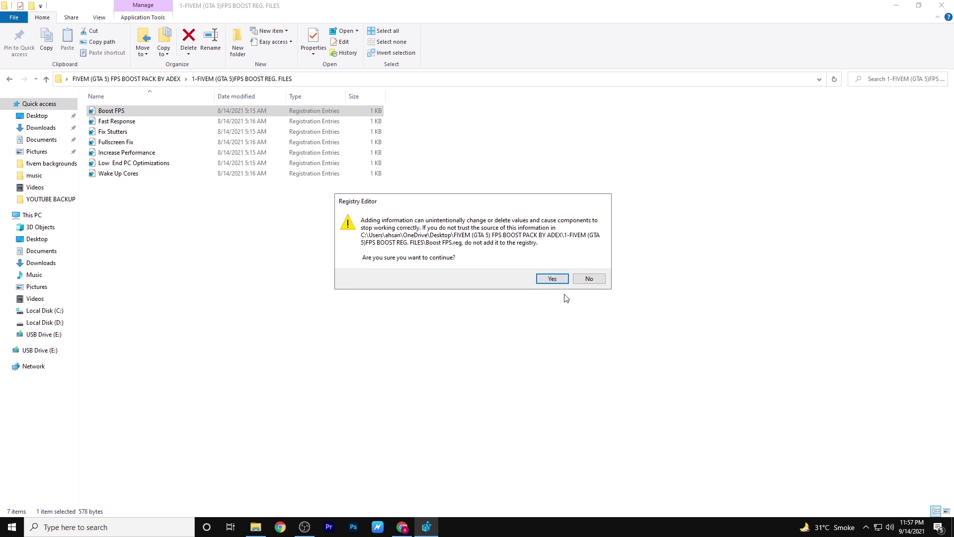
left_click(553, 278)
left_click(590, 269)
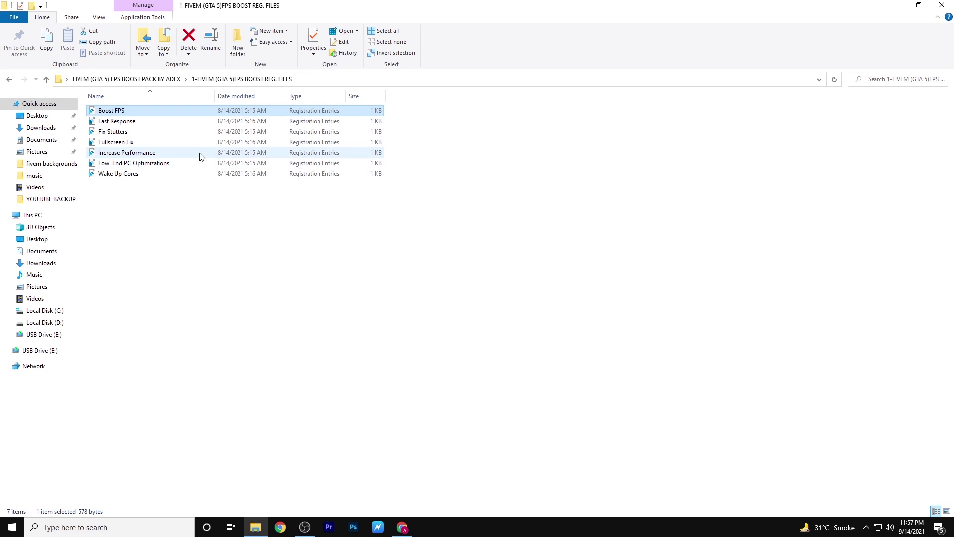
Merge the Fast Response registration file into the Windows registry.
double_click(127, 122)
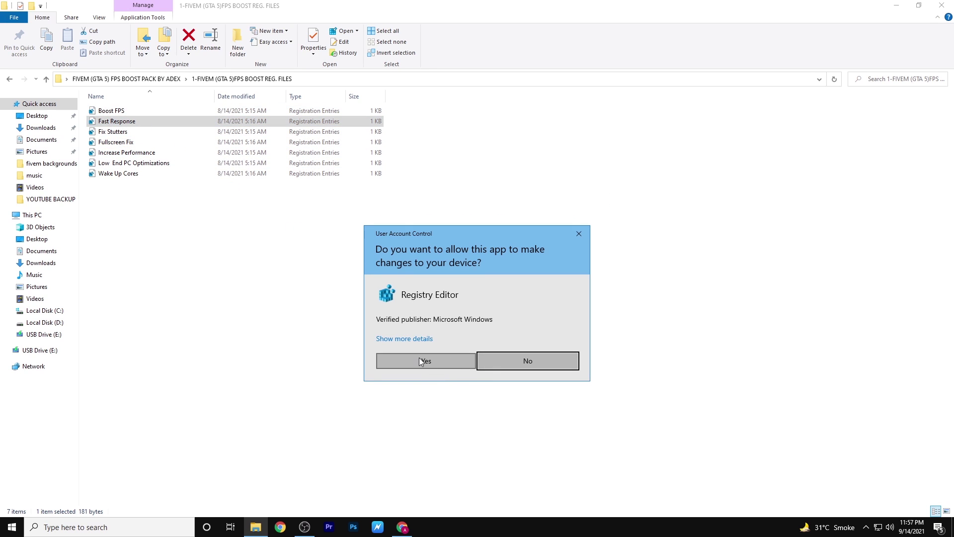
left_click(422, 359)
left_click(553, 278)
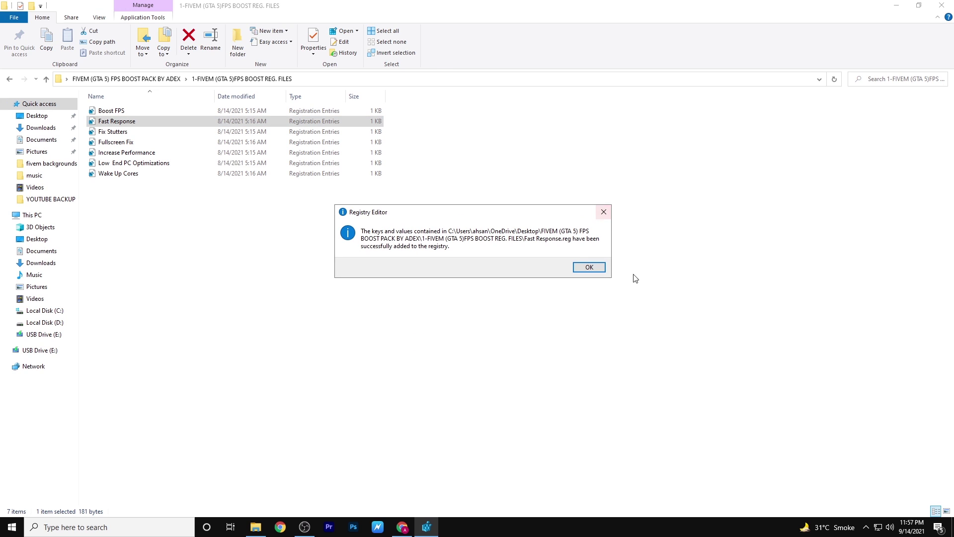
left_click(591, 268)
Merge the Fix Stutters registration file into the Windows registry.
double_click(164, 131)
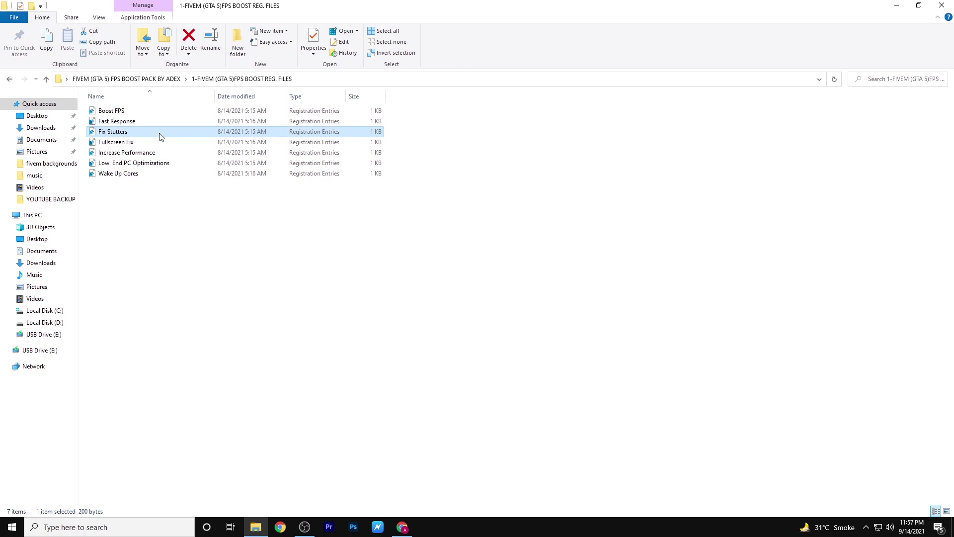
left_click(420, 362)
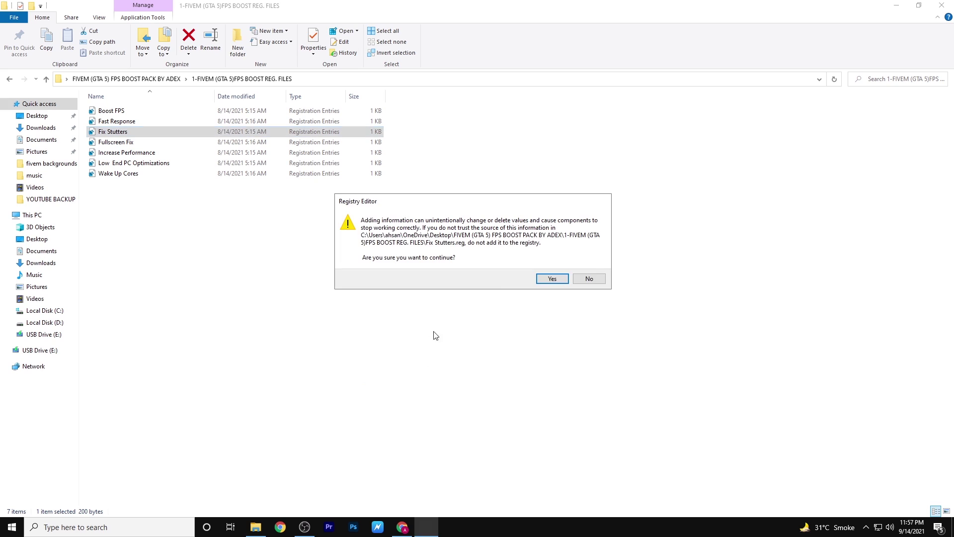
left_click(550, 281)
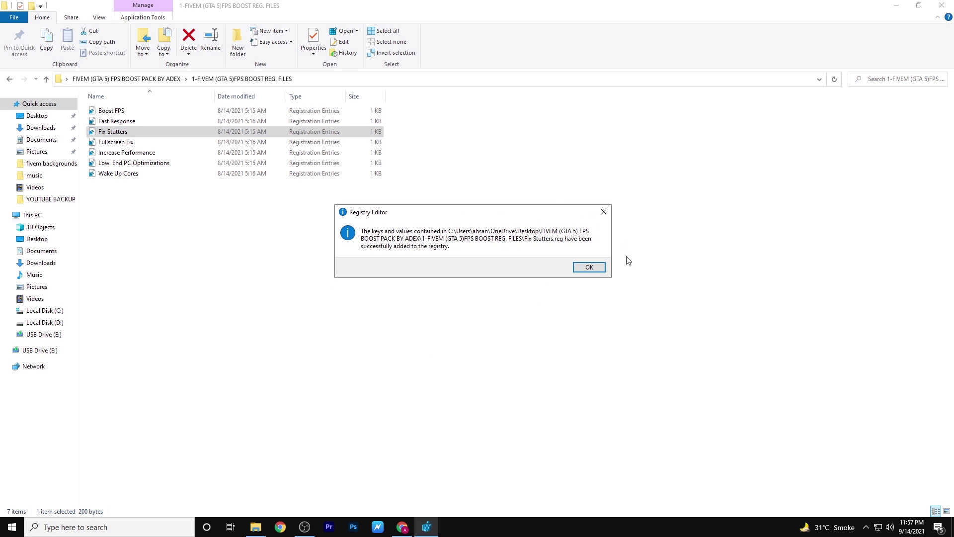
left_click(592, 268)
Merge the Fullscreen Fix registration file into the Windows registry.
left_click(189, 143)
double_click(188, 146)
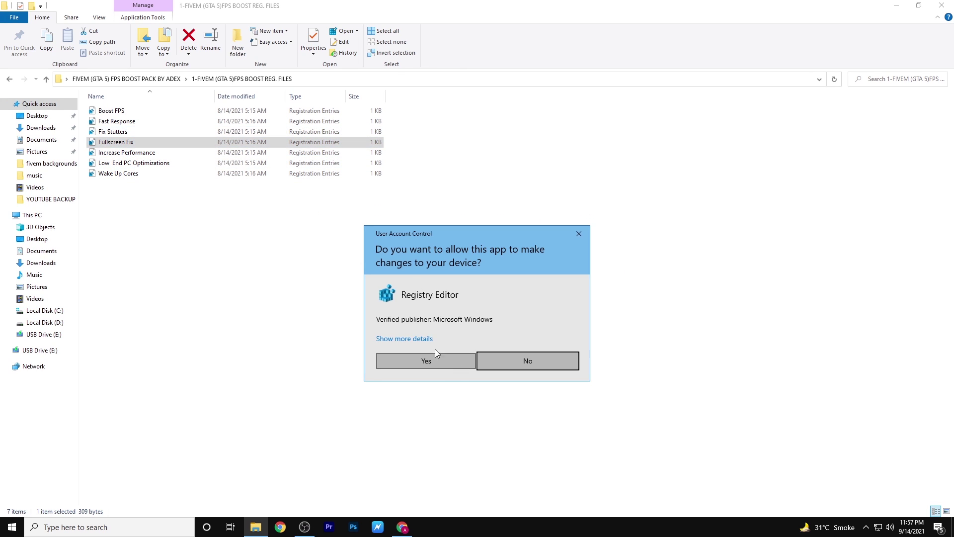
left_click(388, 359)
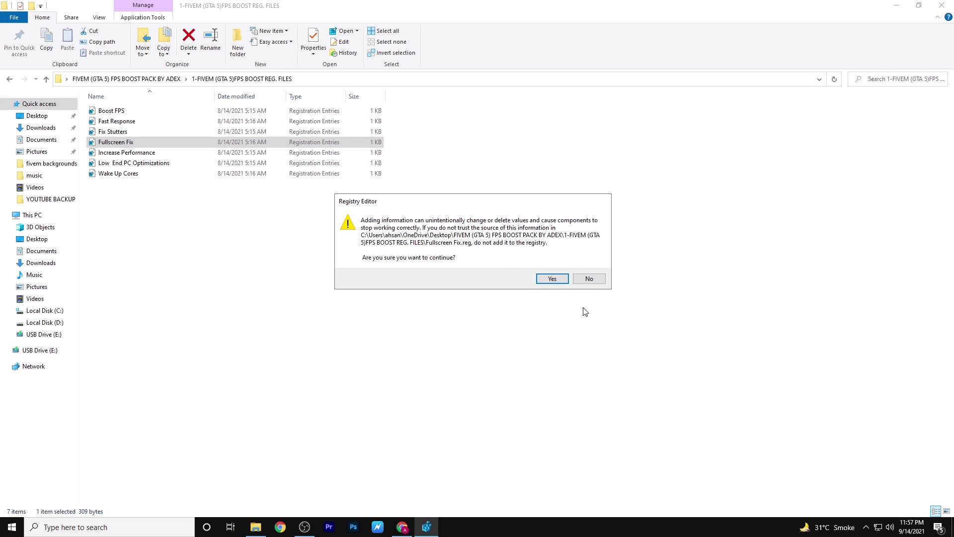
left_click(552, 278)
left_click(587, 267)
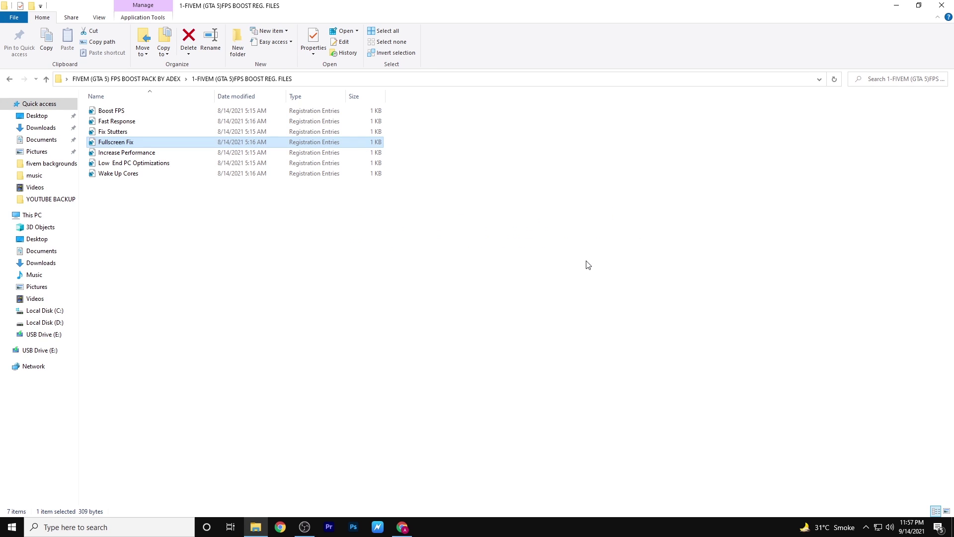
Merge the Increase Performance registration file into the Windows registry.
double_click(160, 153)
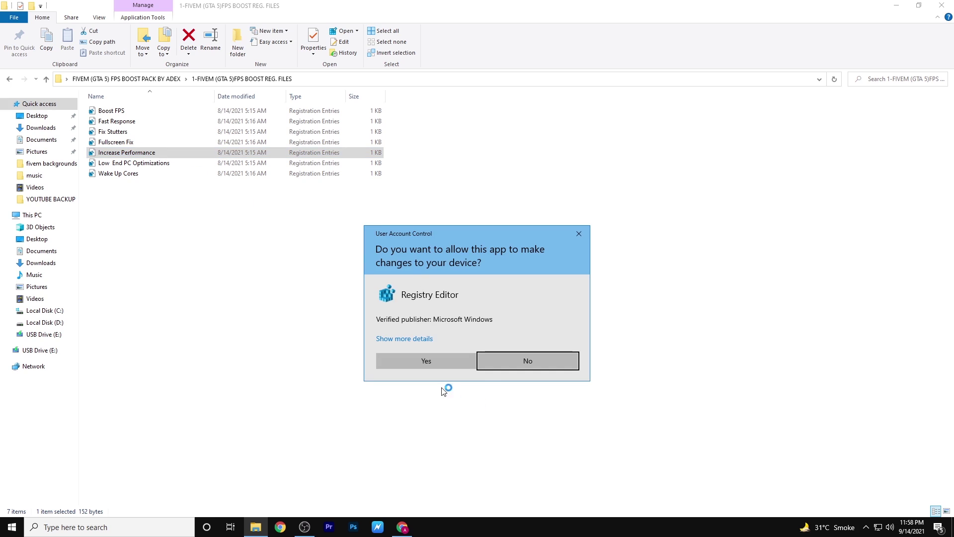
left_click(450, 364)
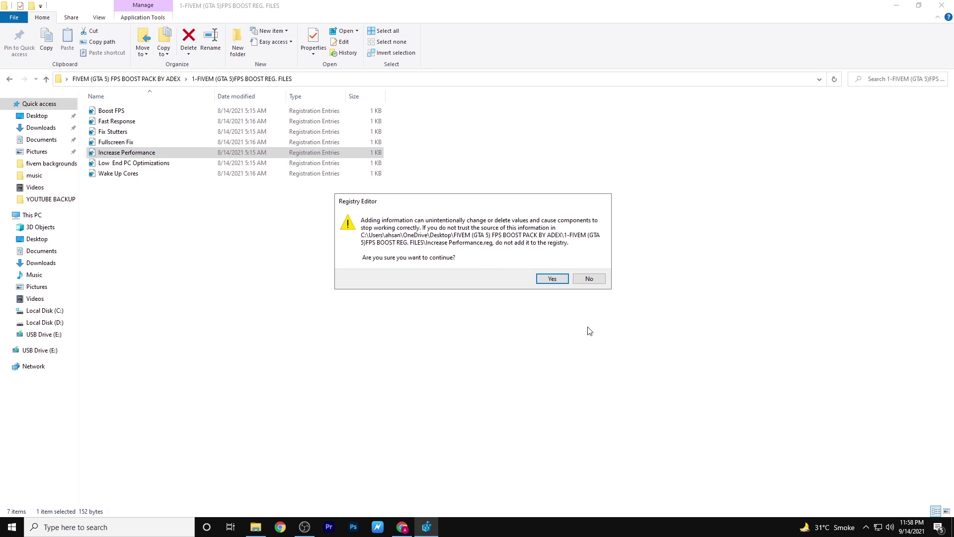
left_click(554, 278)
left_click(589, 268)
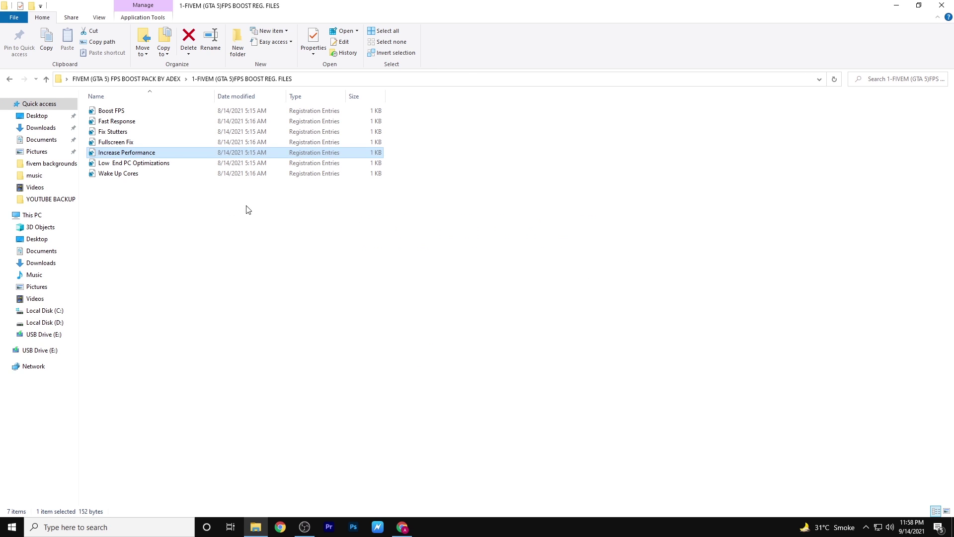
Merge the Low End PC Optimizations registration file into the Windows registry.
double_click(161, 164)
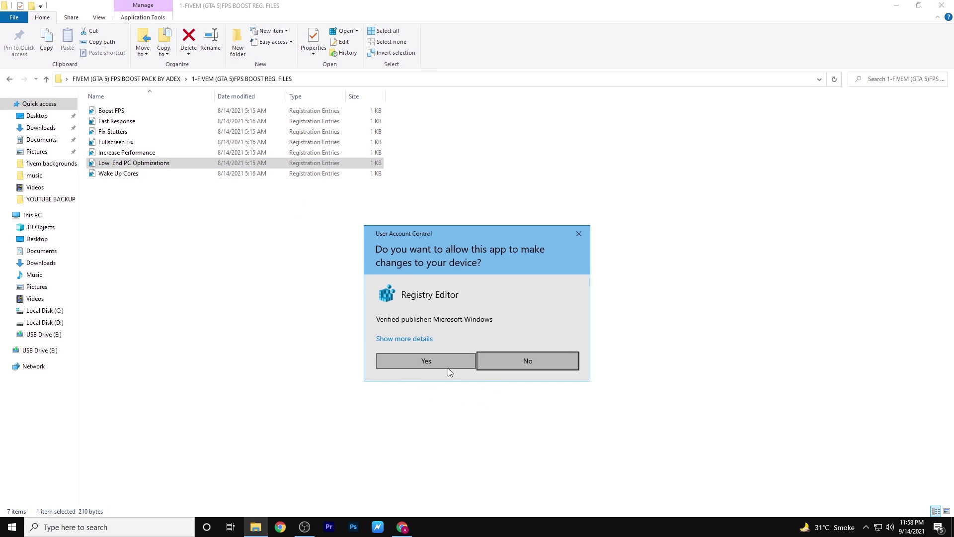
left_click(402, 356)
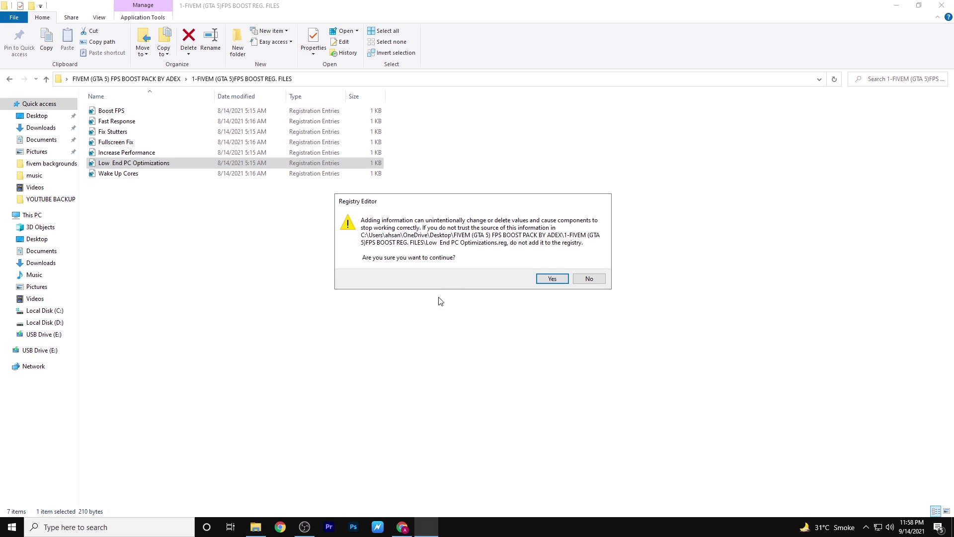
left_click(552, 278)
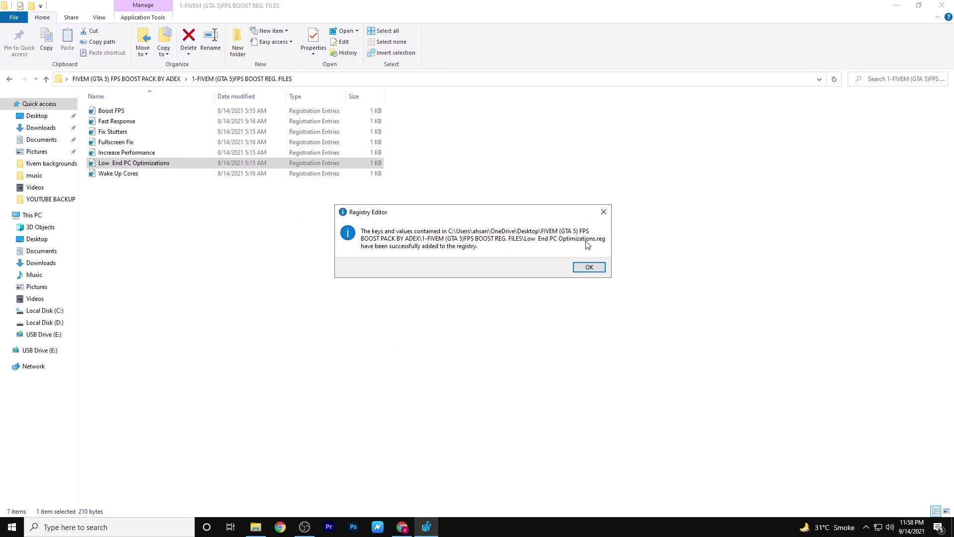
left_click(589, 267)
Merge the Wake Up Cores registration file into the Windows registry.
double_click(171, 174)
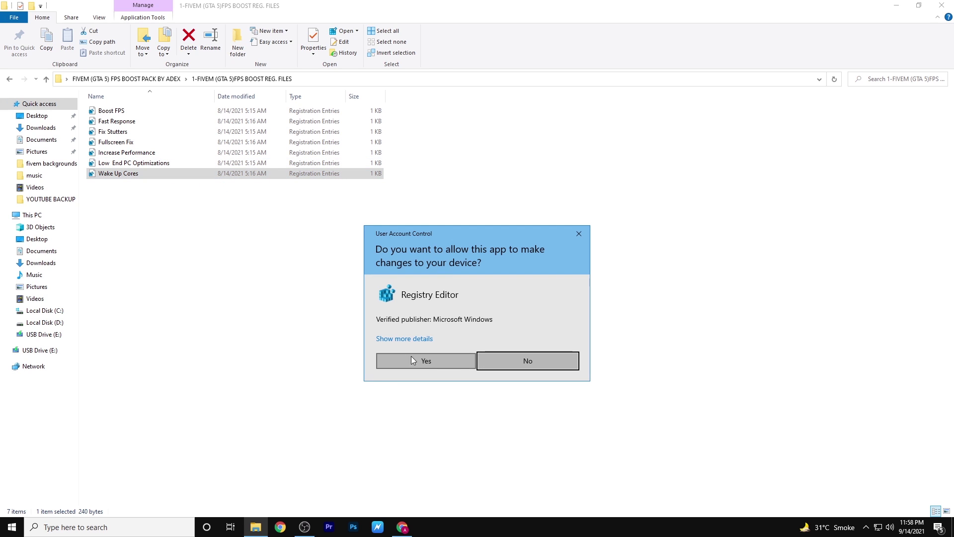
left_click(426, 361)
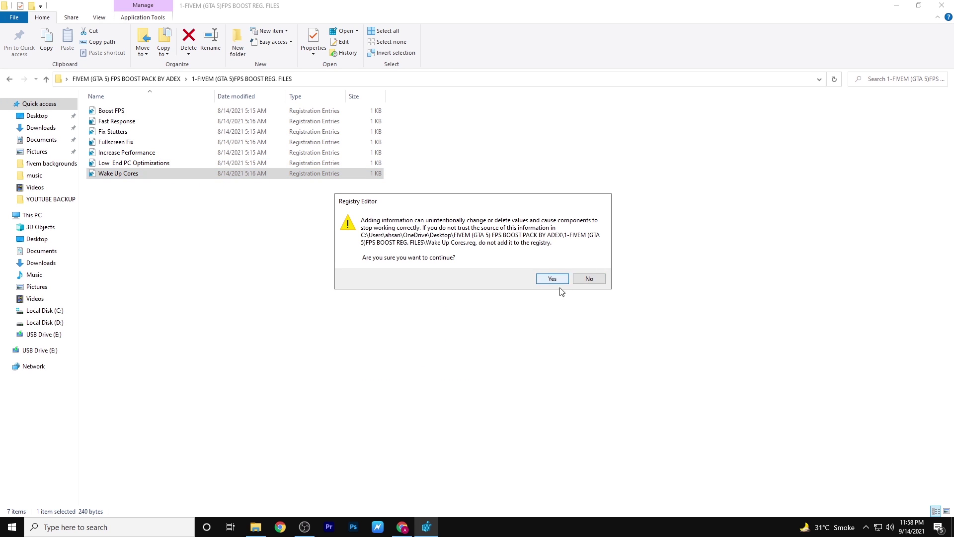
left_click(551, 279)
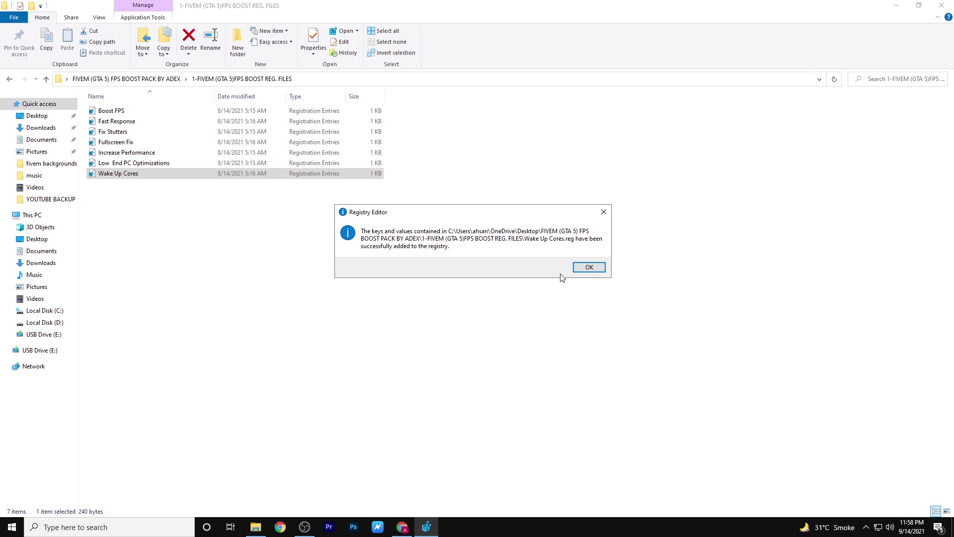
left_click(587, 269)
left_click_drag(216, 218, 87, 132)
Run the QuickCpuSetup-3.5.1.0-x64 installer from the pack's 2-FPS BEAST PROGRAM (QUICK CPU) folder.
left_click(130, 81)
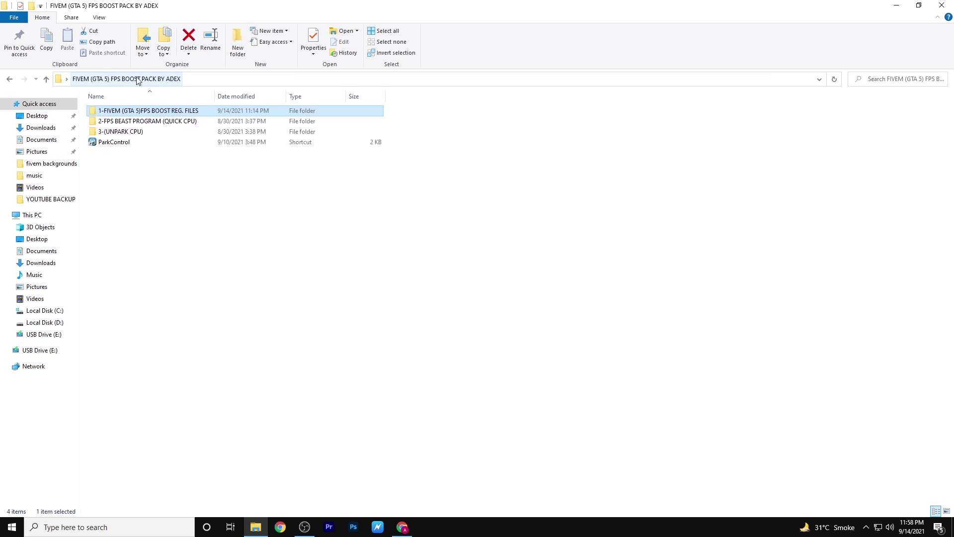
double_click(147, 122)
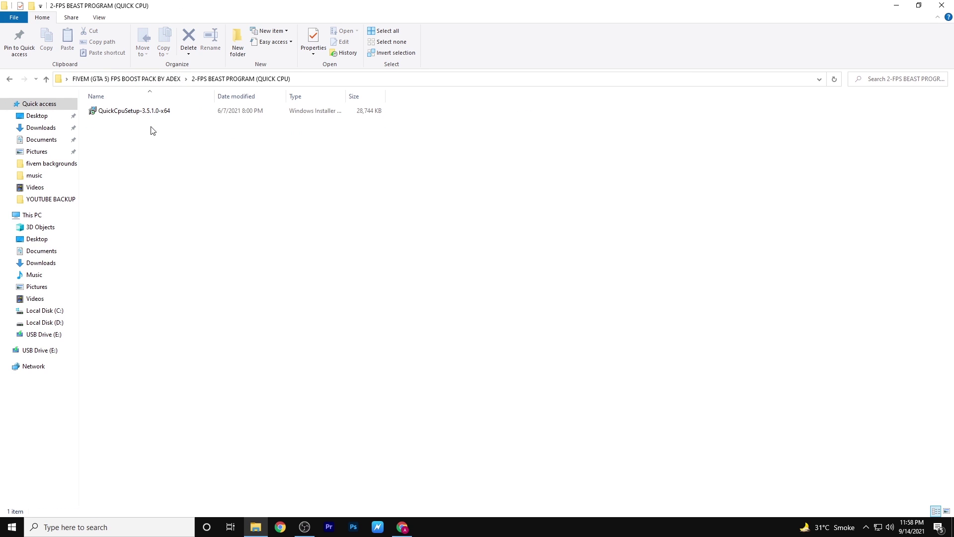
double_click(124, 111)
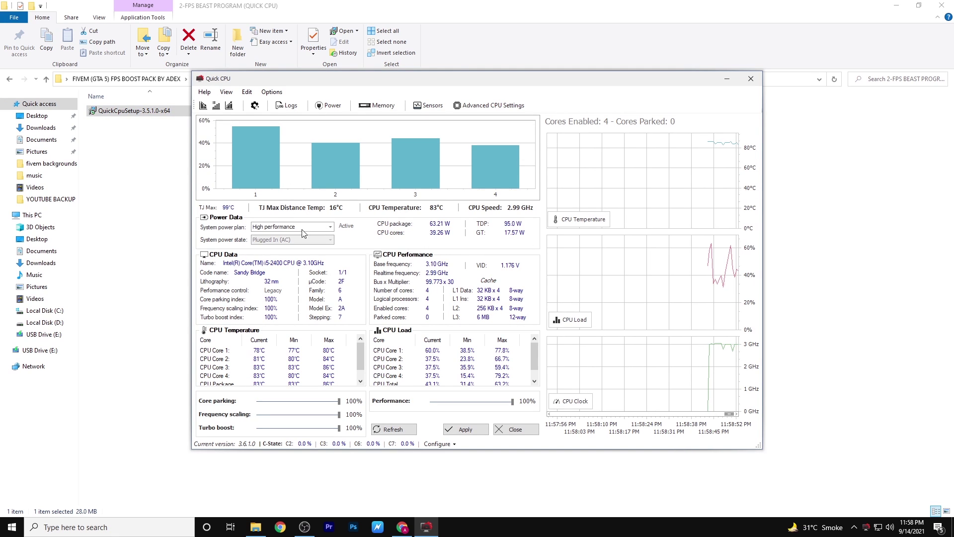
Choose High performance as the system power plan in Quick CPU.
left_click(329, 227)
left_click(329, 228)
left_click(329, 228)
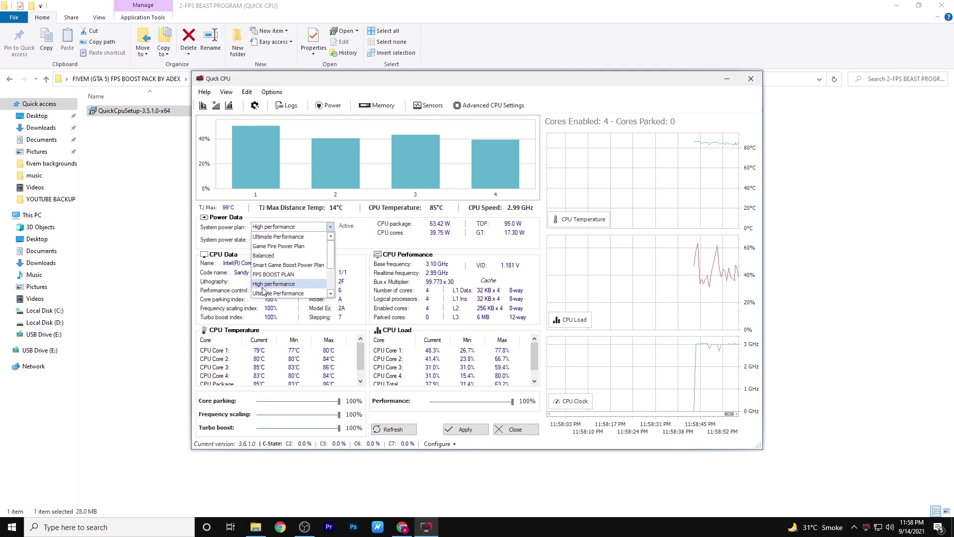
left_click(278, 283)
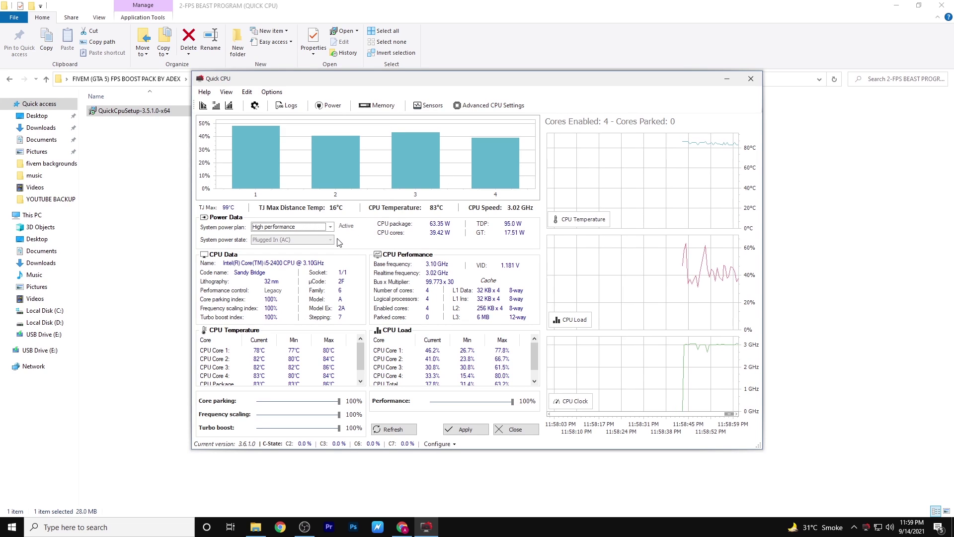
Set core parking, frequency scaling, turbo boost and performance to 100% in Quick CPU, apply the settings and close the program.
left_click(339, 400)
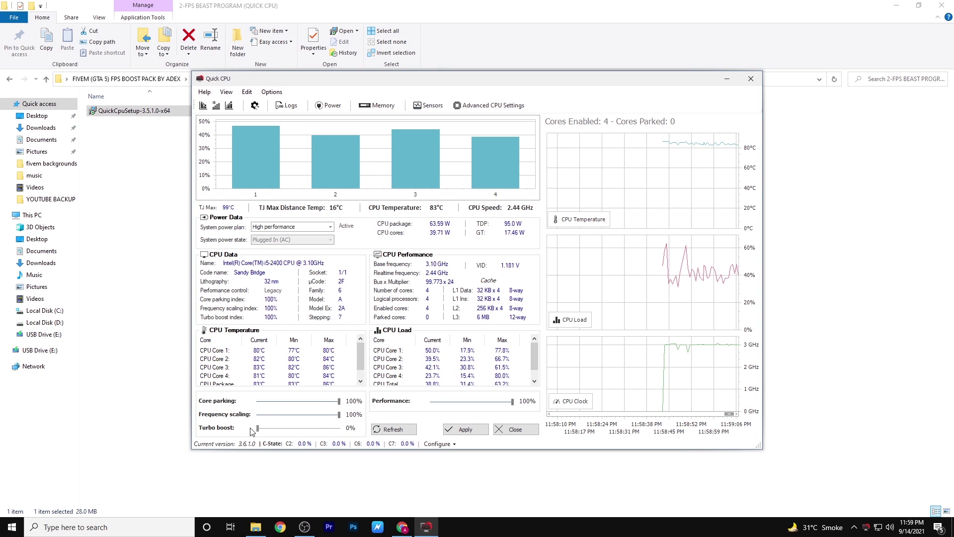
mouse_move(513, 401)
left_mouse_down()
mouse_move(454, 409)
mouse_move(519, 400)
left_mouse_up()
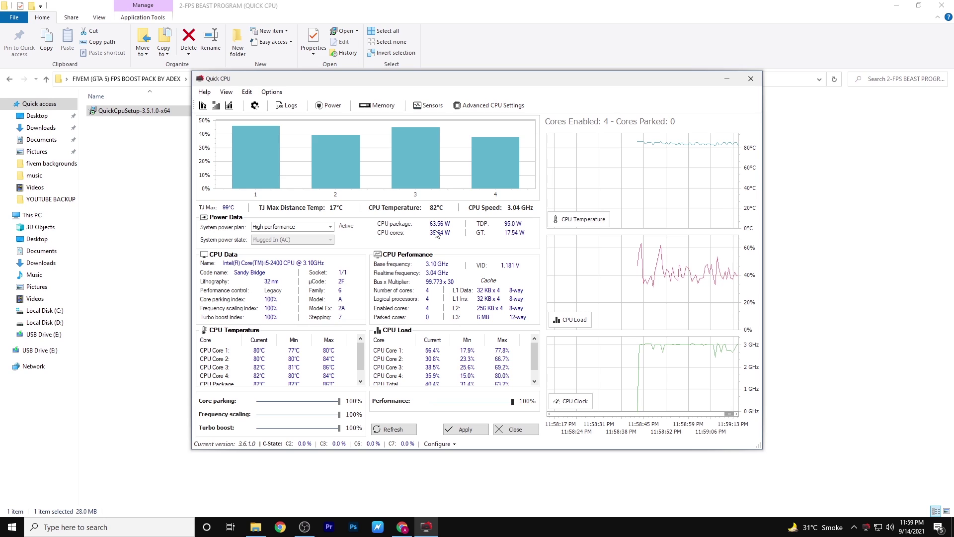
left_click(466, 430)
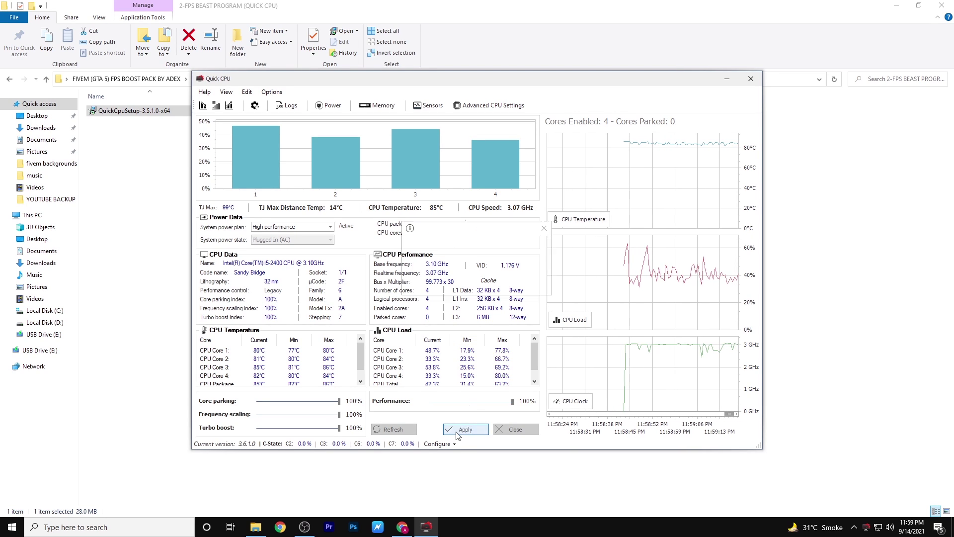
left_click(526, 285)
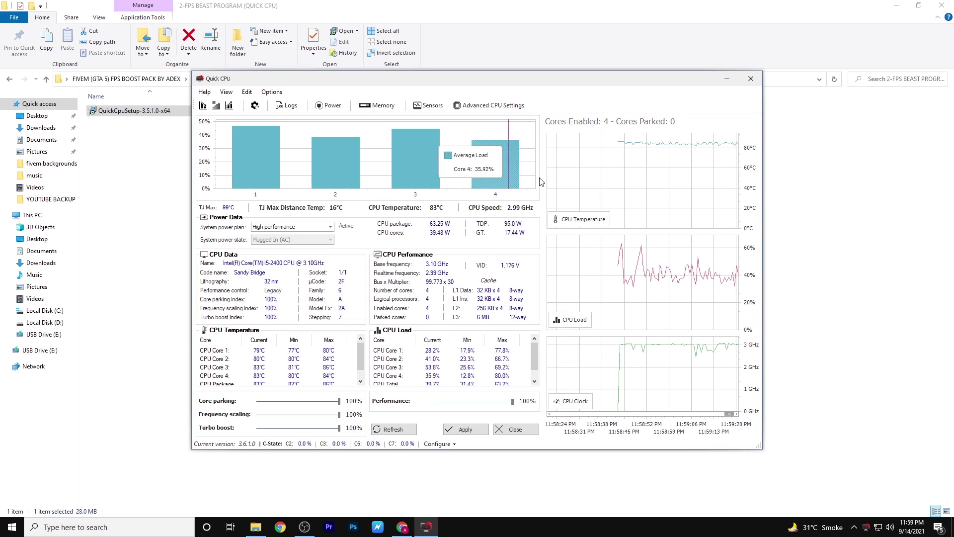
left_click(751, 78)
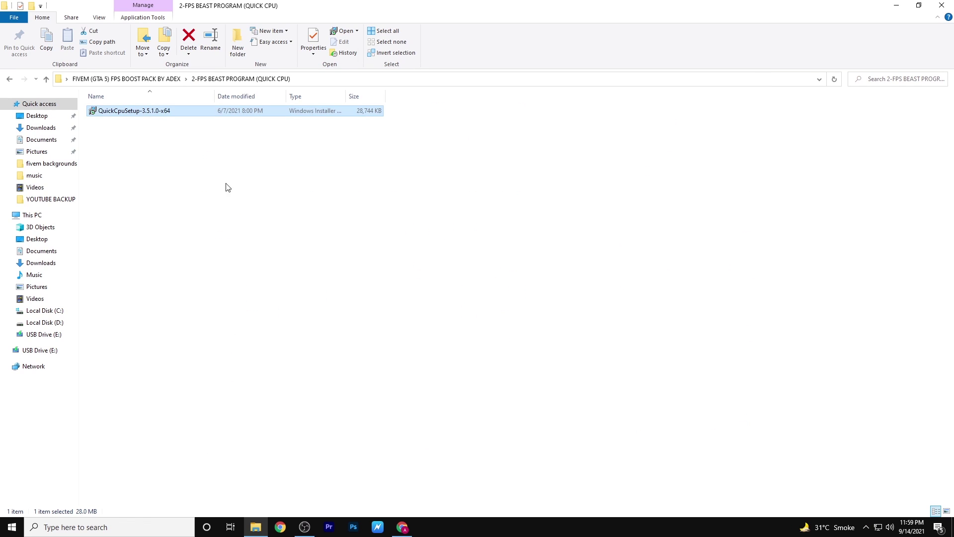
Run UnparkCpu from the pack's 3-(UNPARK CPU) folder and allow it to make changes to the device.
key("BackSpace")
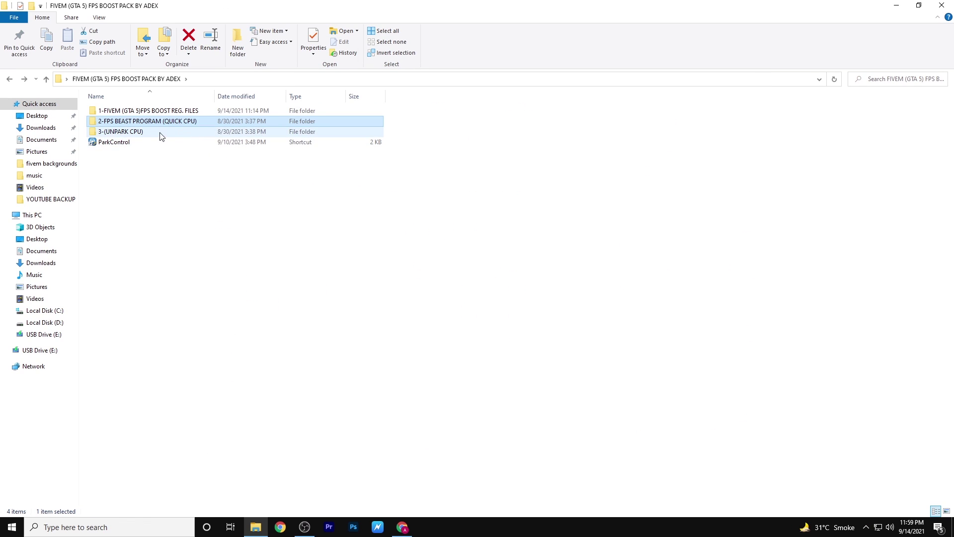
double_click(137, 132)
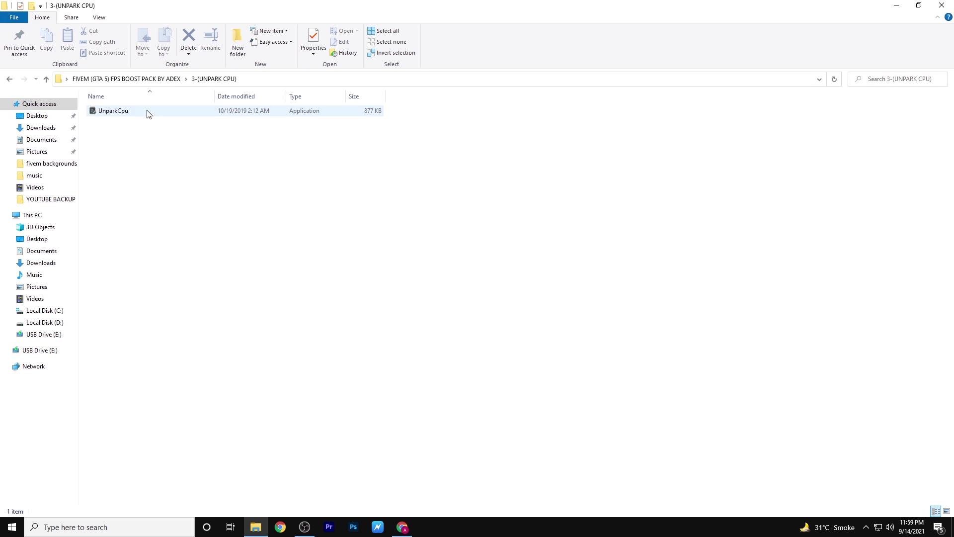
left_click(143, 112)
double_click(142, 113)
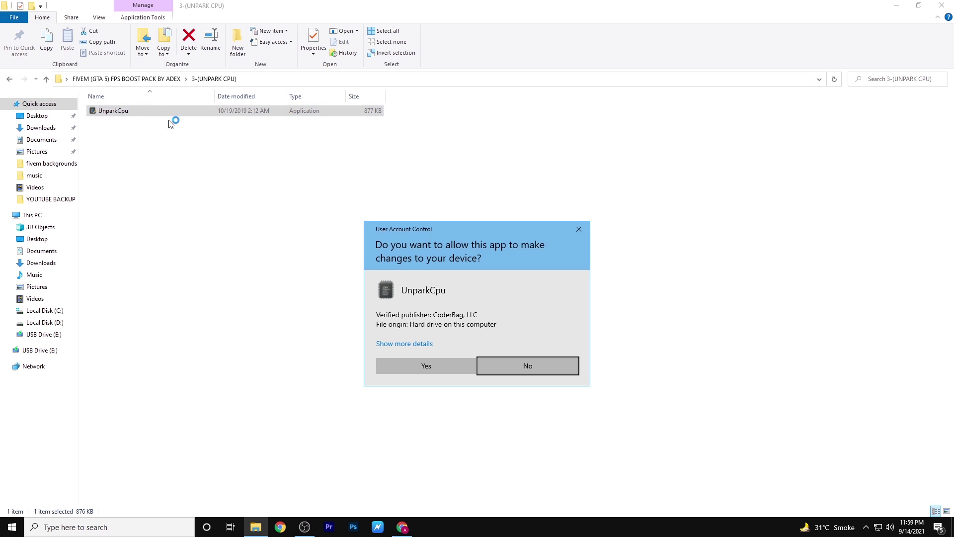
left_click(437, 364)
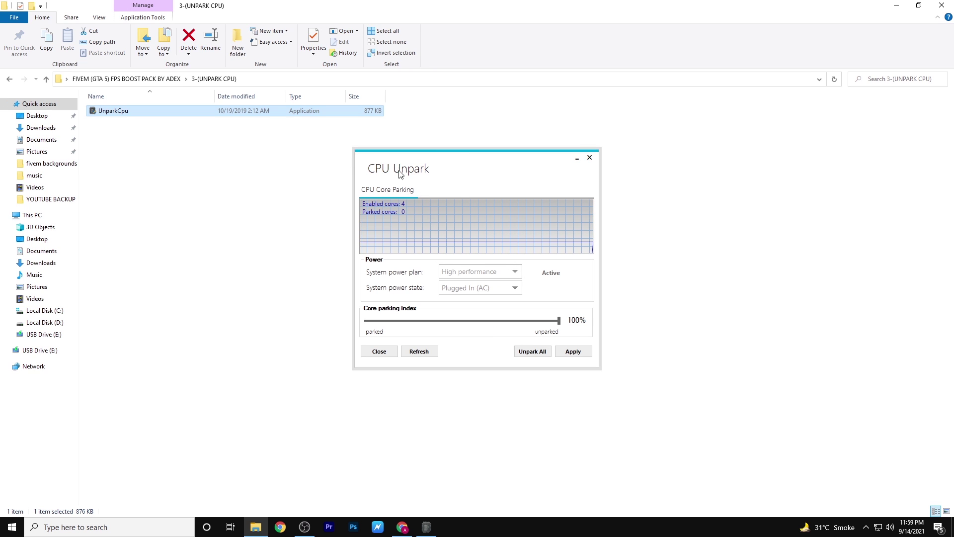
Apply the High performance power plan with a core parking index of 100% in CPU Unpark, and close the program.
left_click(503, 273)
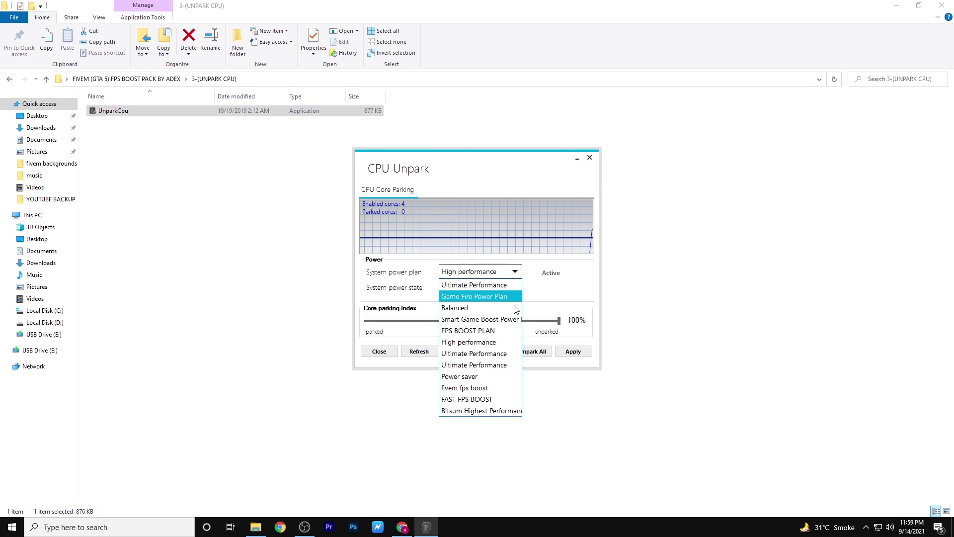
left_click(502, 341)
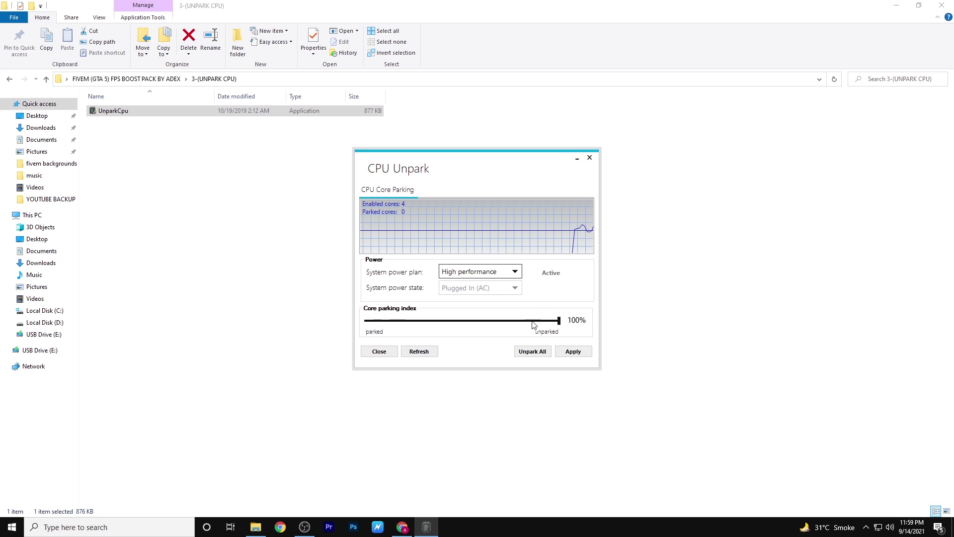
mouse_move(558, 320)
left_mouse_down()
mouse_move(462, 321)
mouse_move(559, 321)
left_mouse_up()
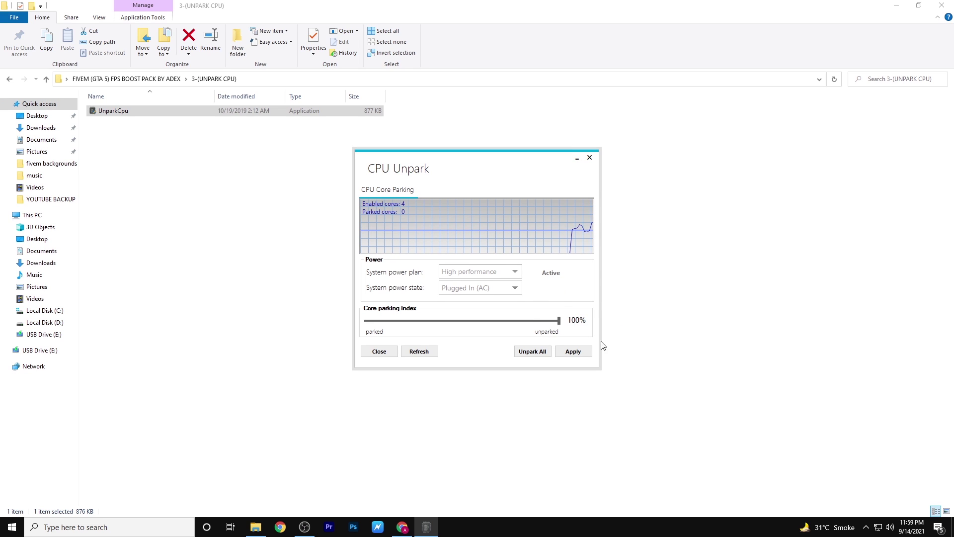
left_click(574, 351)
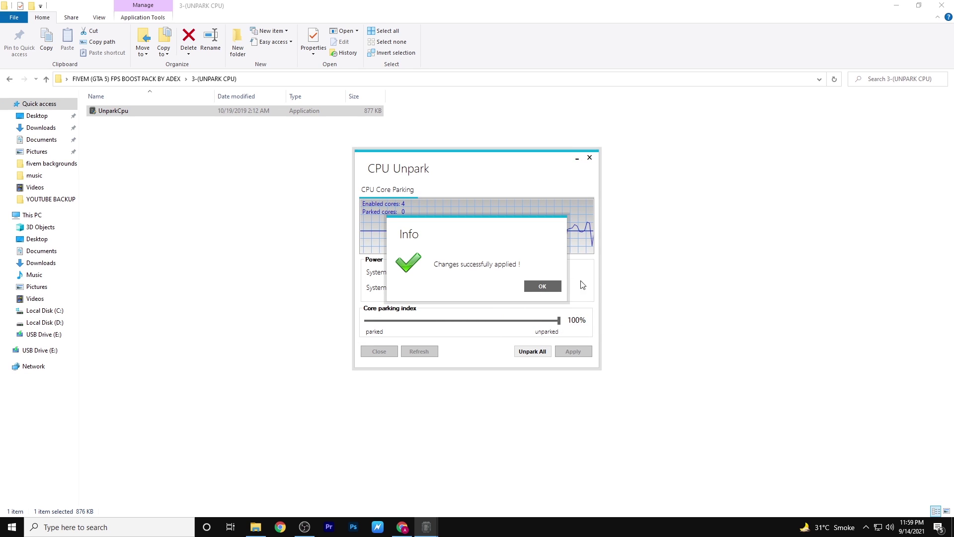
left_click(542, 286)
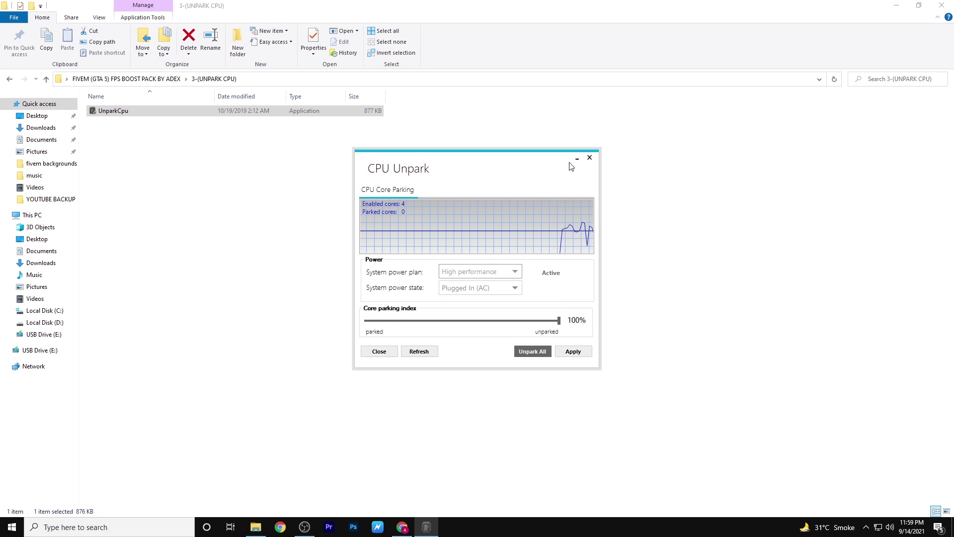
left_click(589, 158)
Launch ParkControl from the FIVEM (GTA 5) FPS BOOST PACK BY ADEX folder and allow it to make changes.
key("BackSpace")
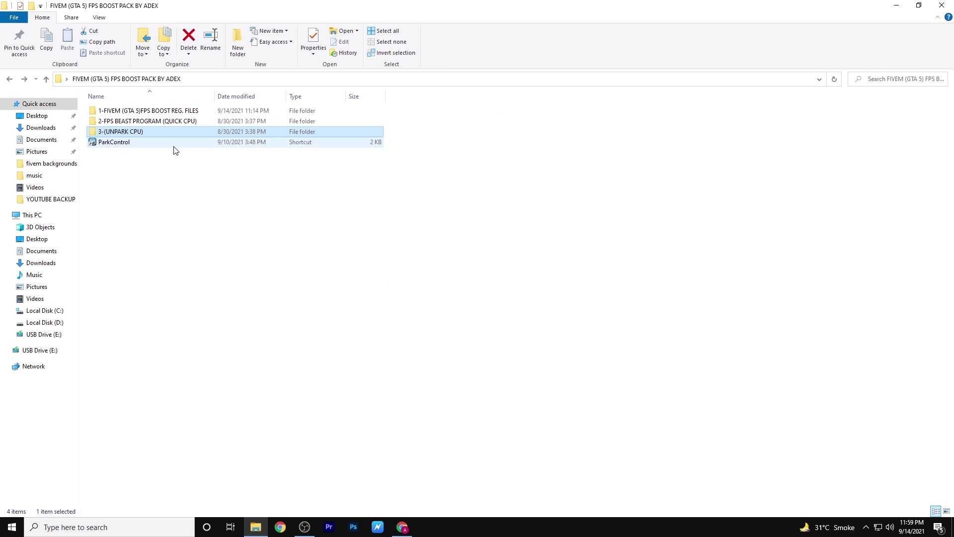
left_click(142, 144)
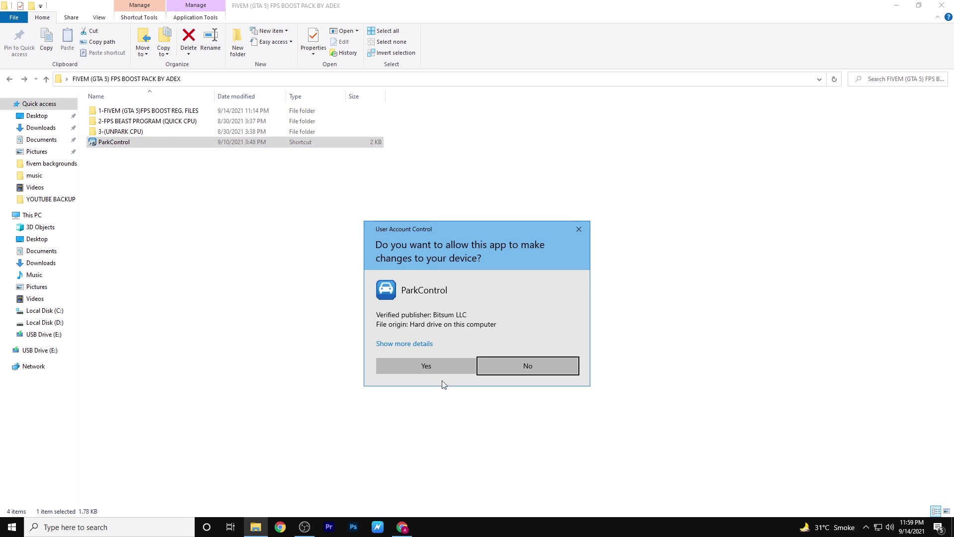
left_click(441, 372)
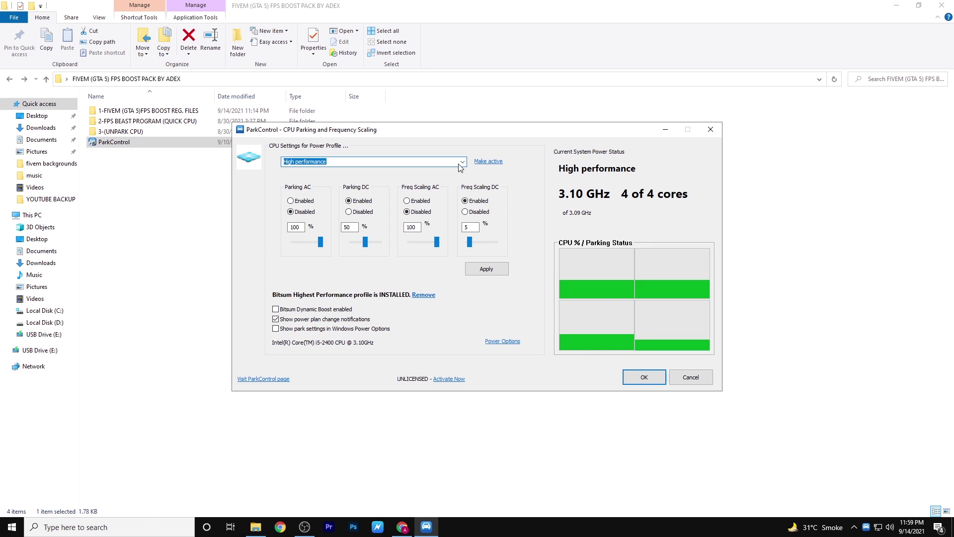
Enable Parking AC and Freq Scaling AC for the High performance power profile in ParkControl.
left_click(464, 164)
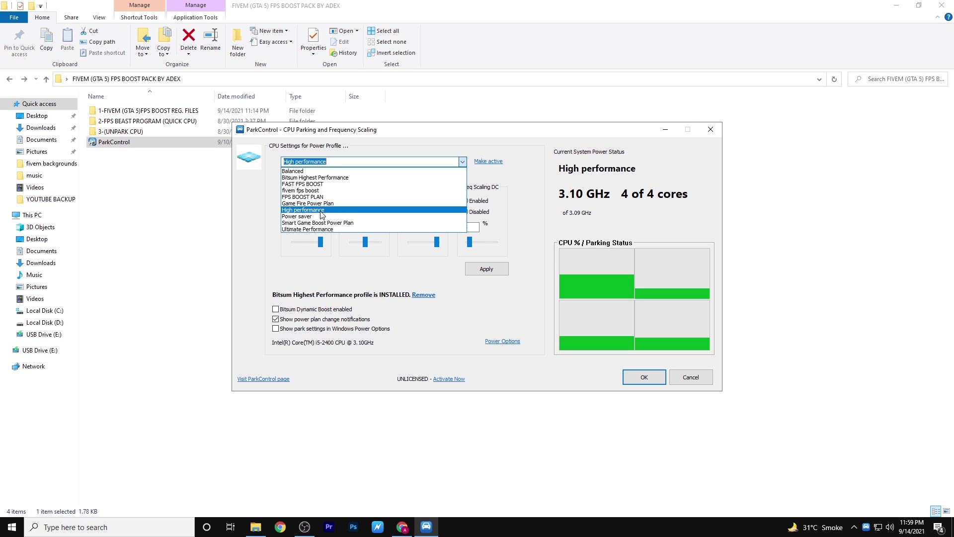
left_click(305, 162)
left_click(352, 162)
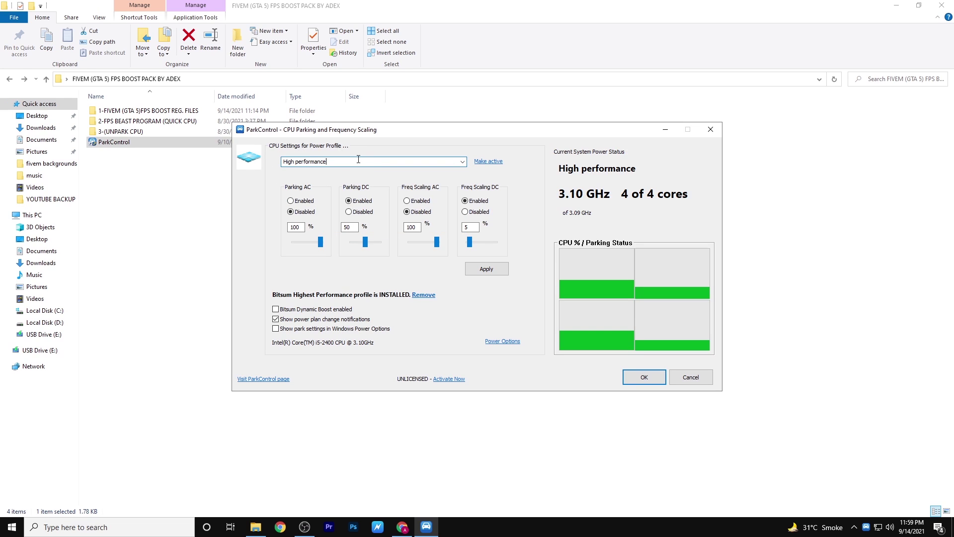
left_click(291, 201)
left_click(420, 201)
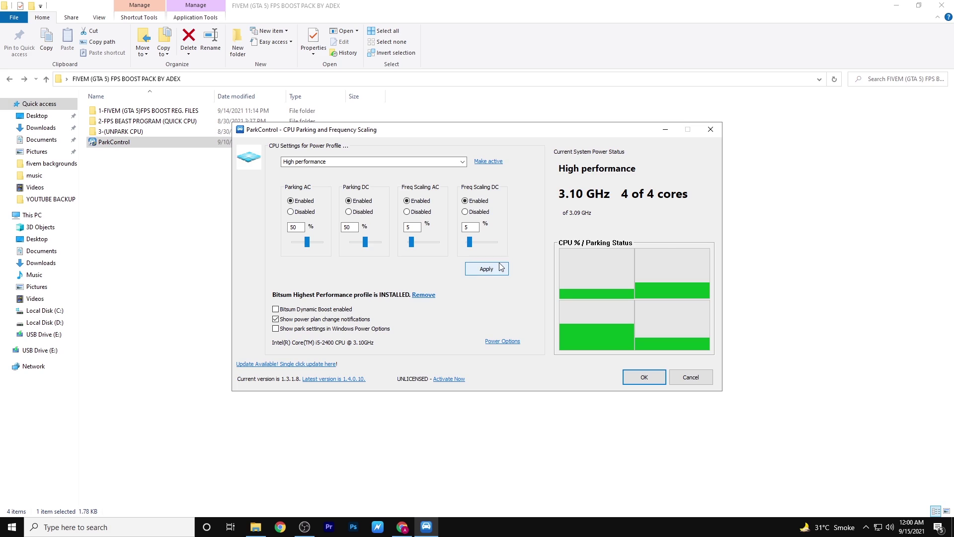
Make the High performance profile active, apply the ParkControl settings, and close ParkControl and the pack folder.
left_click(495, 164)
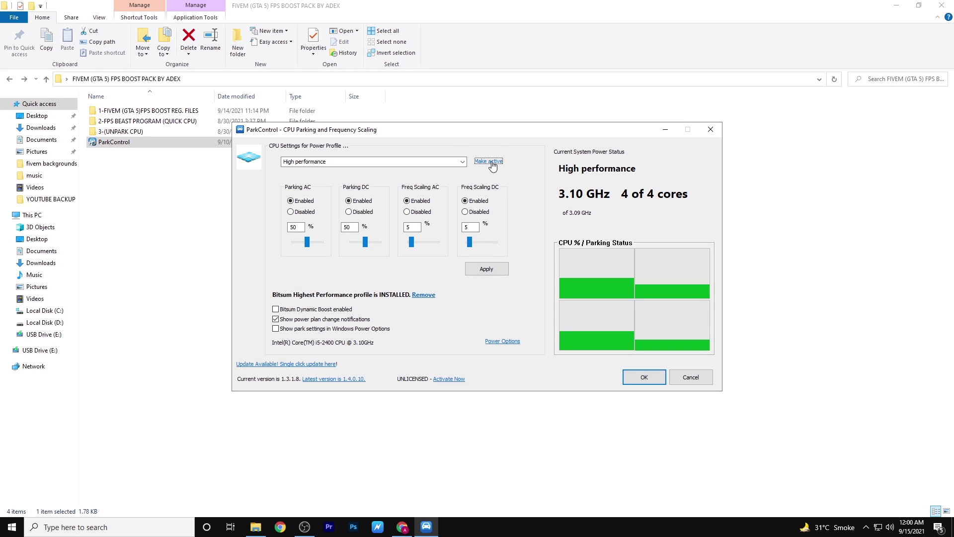
left_click(494, 270)
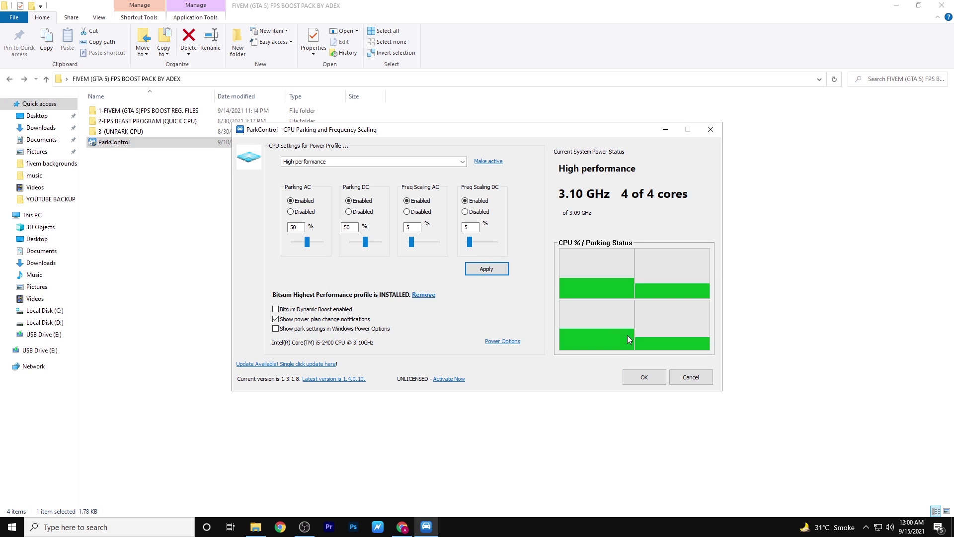
left_click(646, 379)
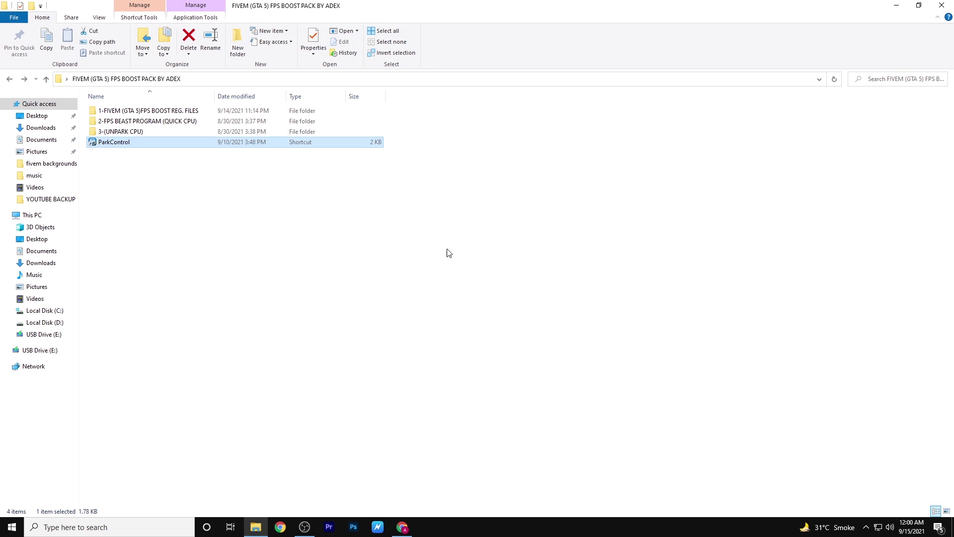
left_click(942, 5)
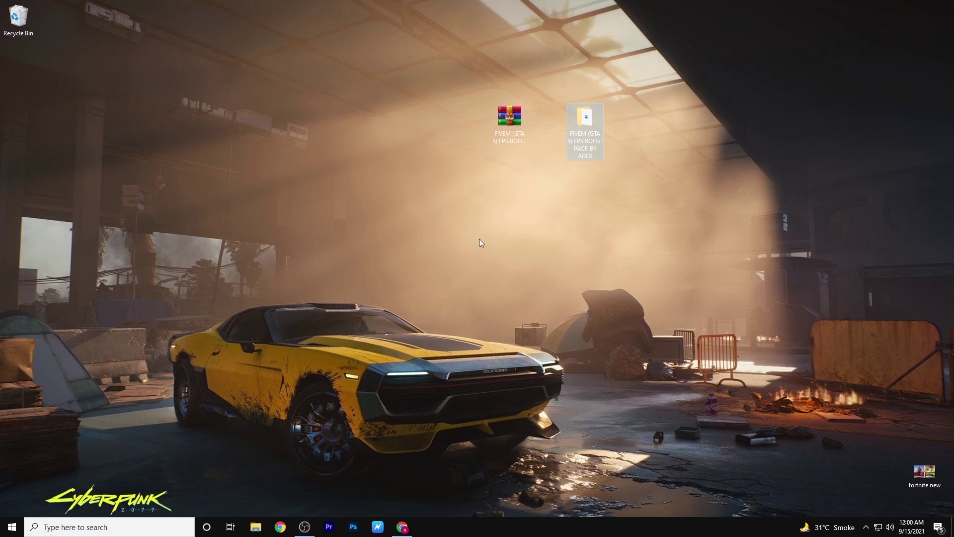
Open the Performance Options from the advanced system settings in This PC's properties.
left_click(102, 528)
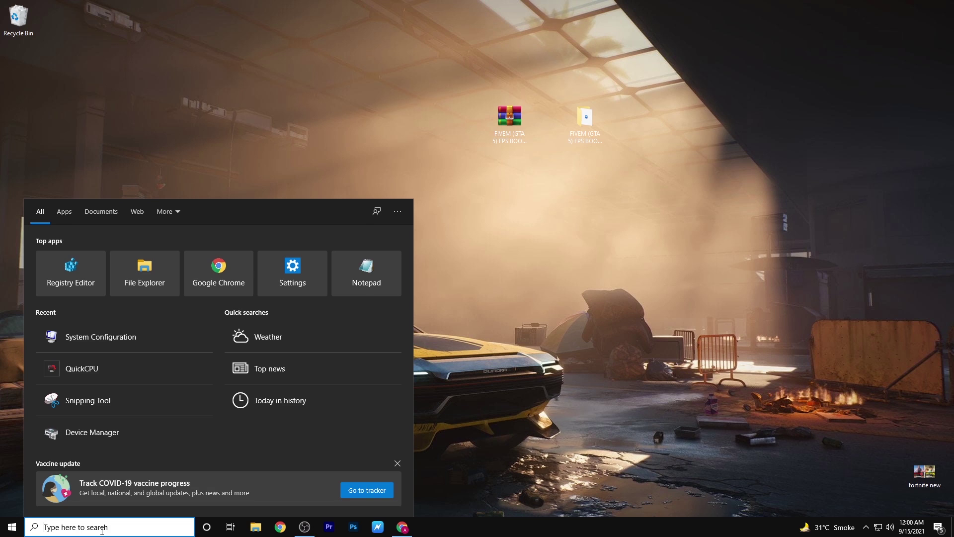
type("TH")
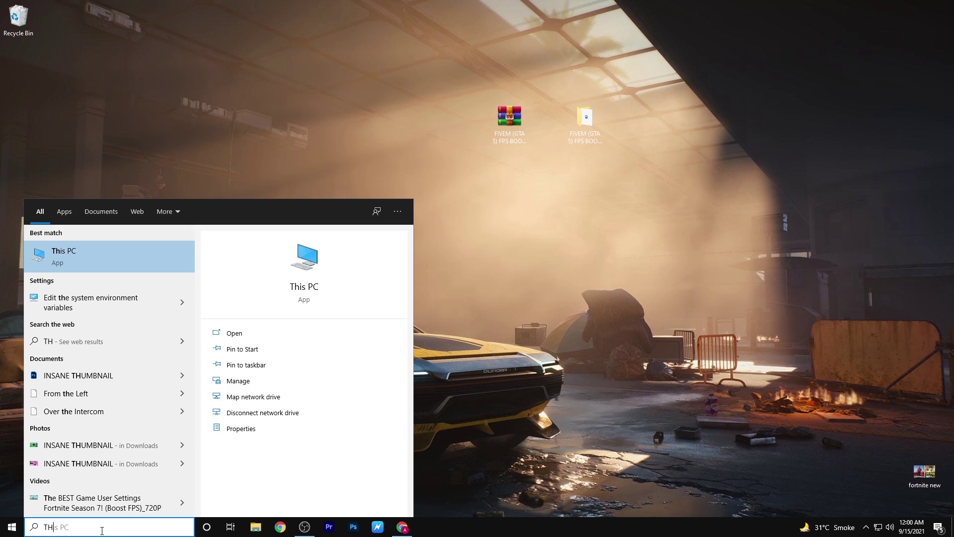
left_click(268, 427)
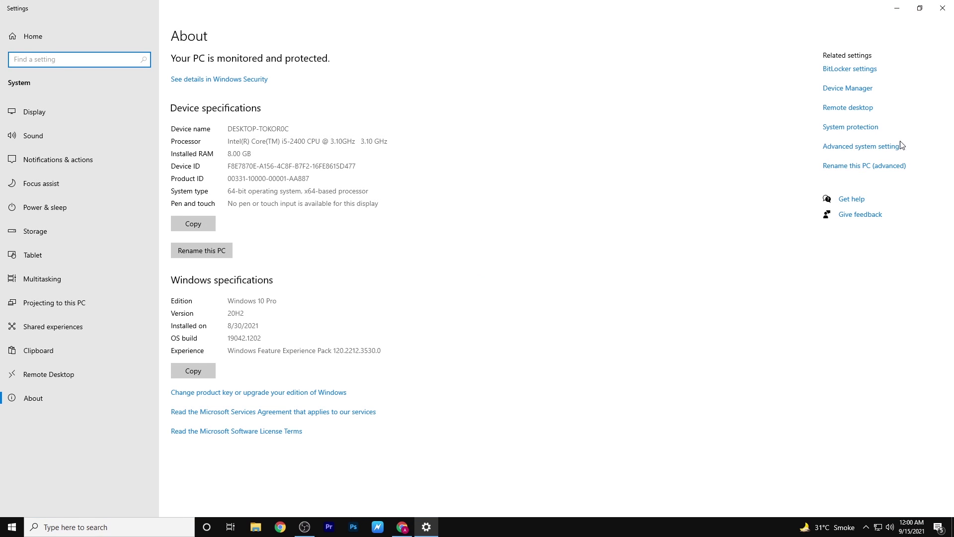
left_click(868, 215)
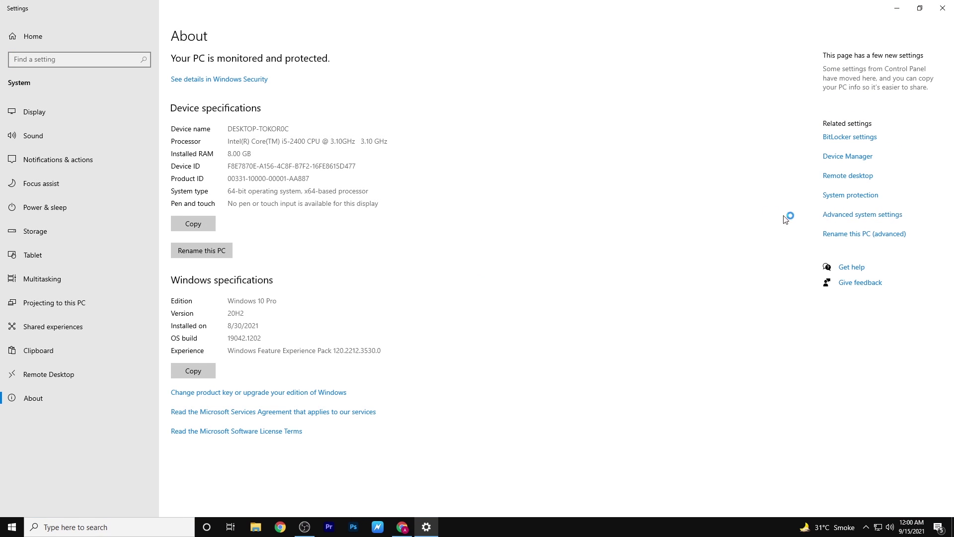
left_click_drag(162, 73, 497, 81)
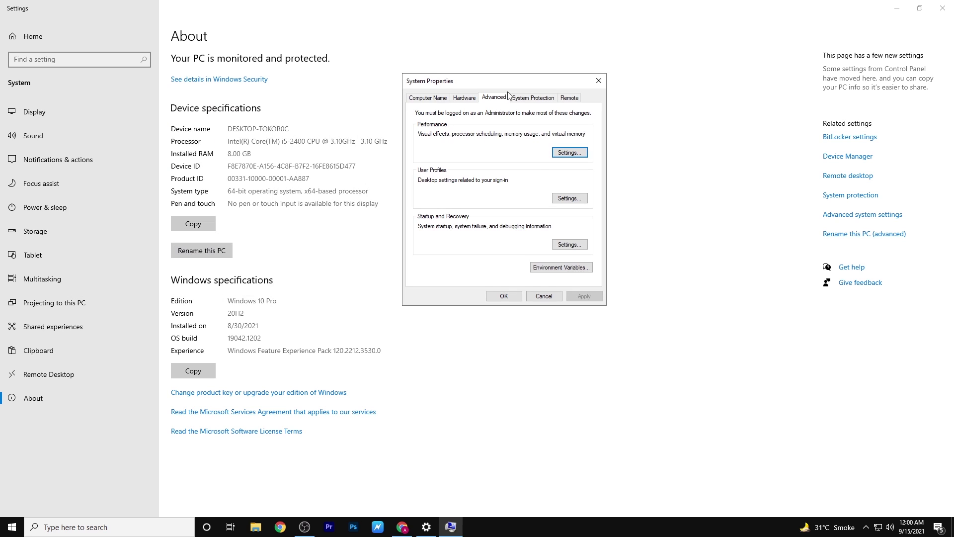
left_click(570, 153)
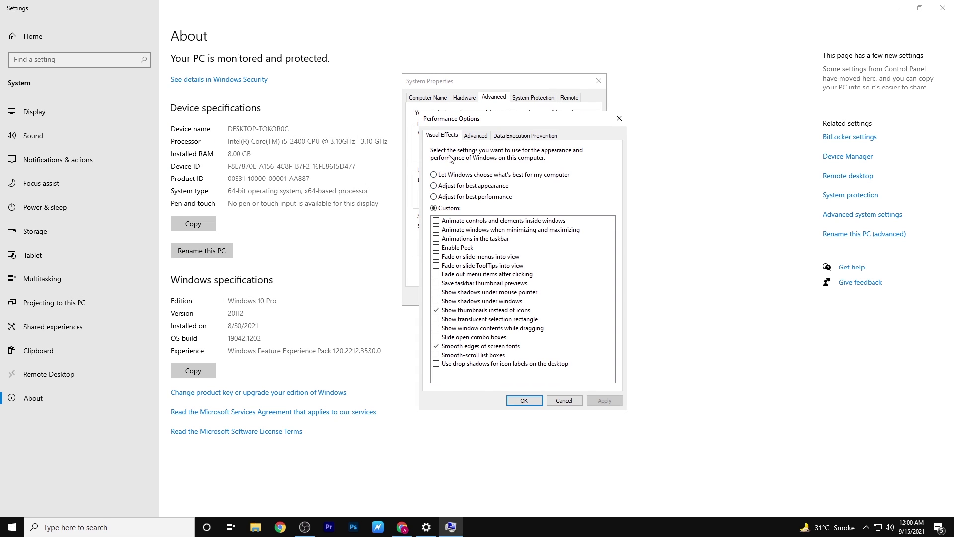
Adjust visual effects for best performance, keeping only Show thumbnails instead of icons and Smooth edges of screen fonts, then apply and close all settings windows.
left_click(457, 198)
left_click(436, 311)
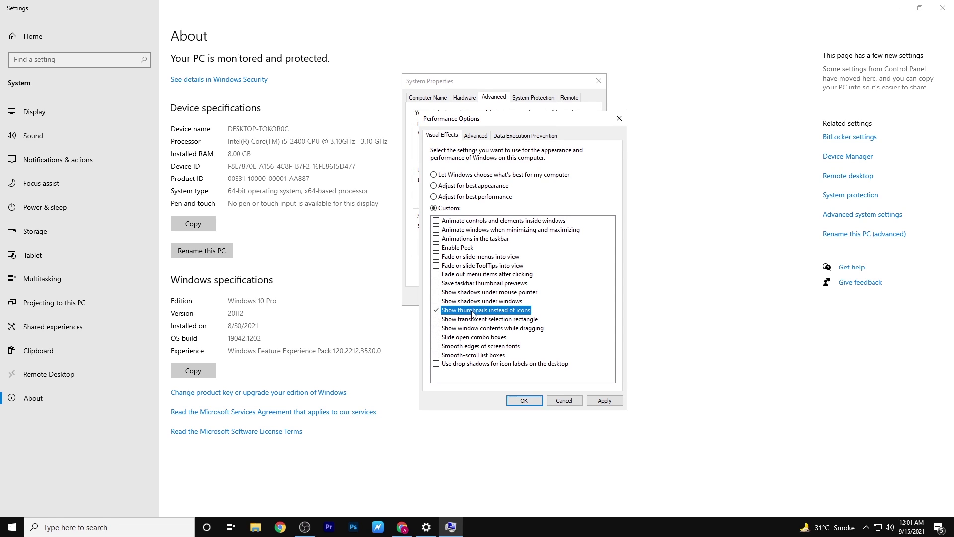
left_click(436, 346)
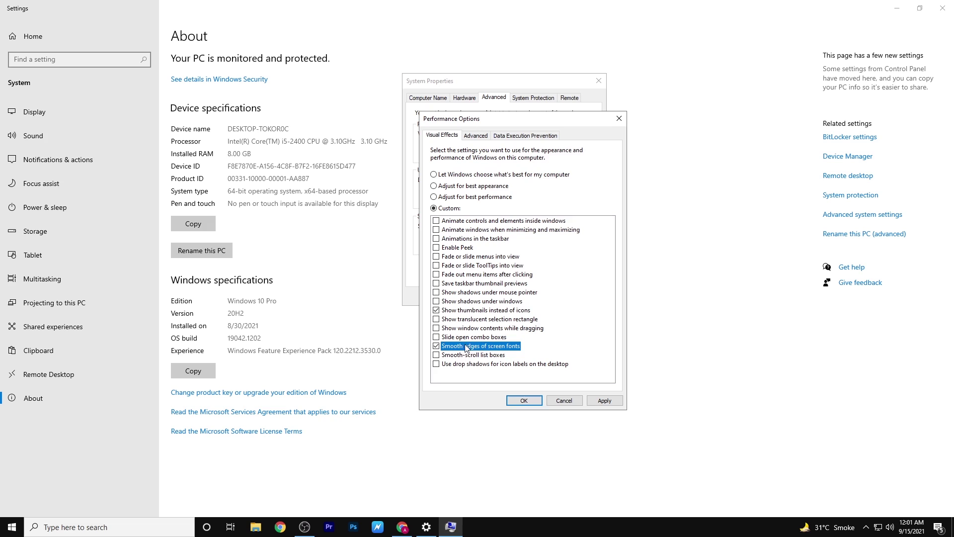
left_click(615, 400)
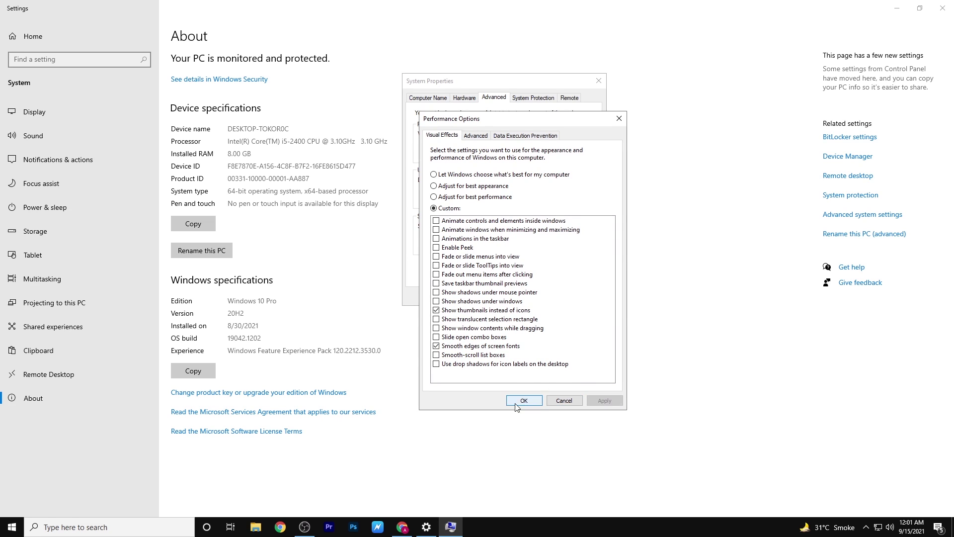
left_click(523, 400)
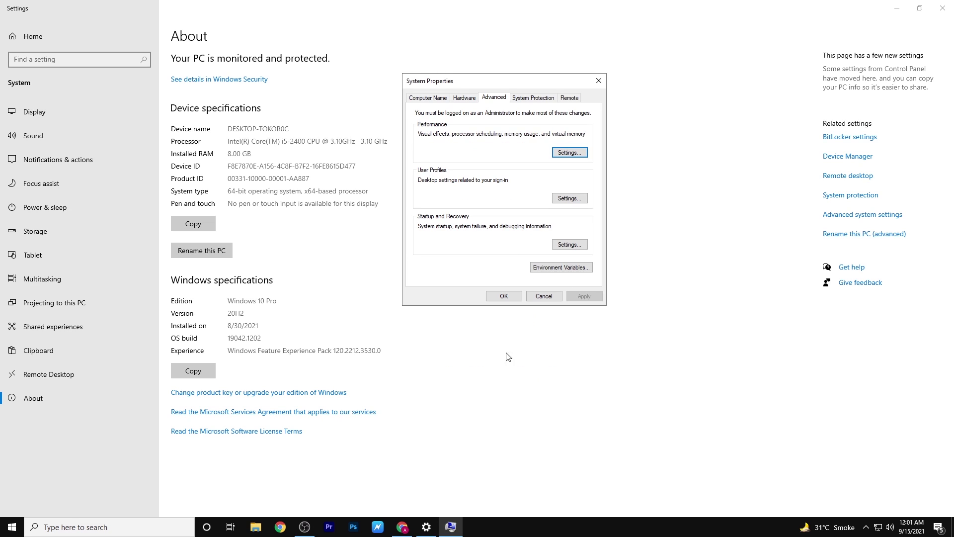
left_click(504, 298)
left_click(942, 8)
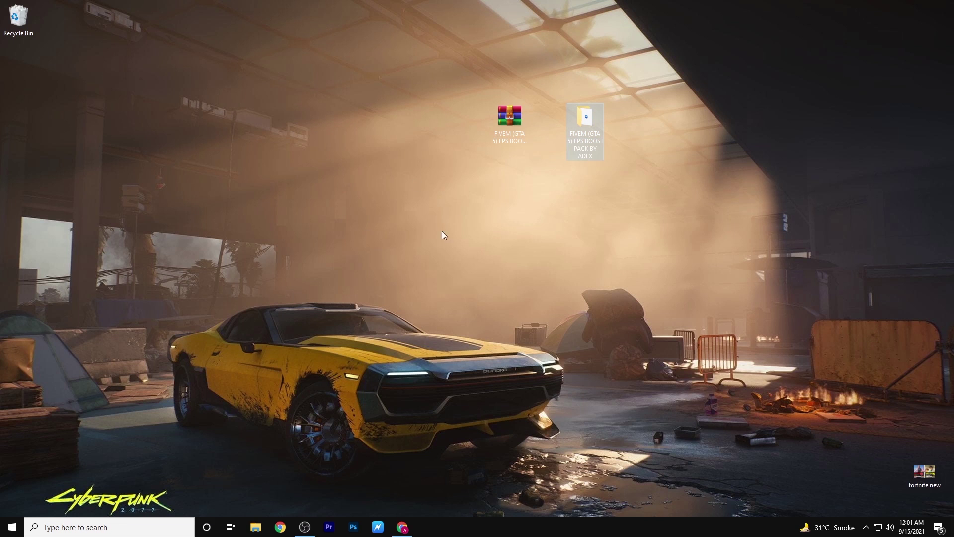
Open the advanced power settings of the High performance plan through Edit power plan.
left_click(99, 527)
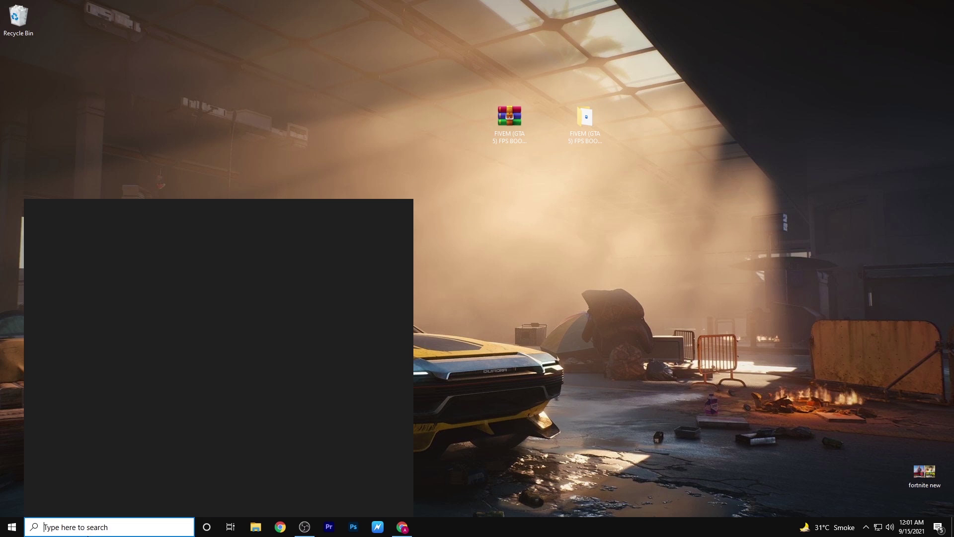
type("e")
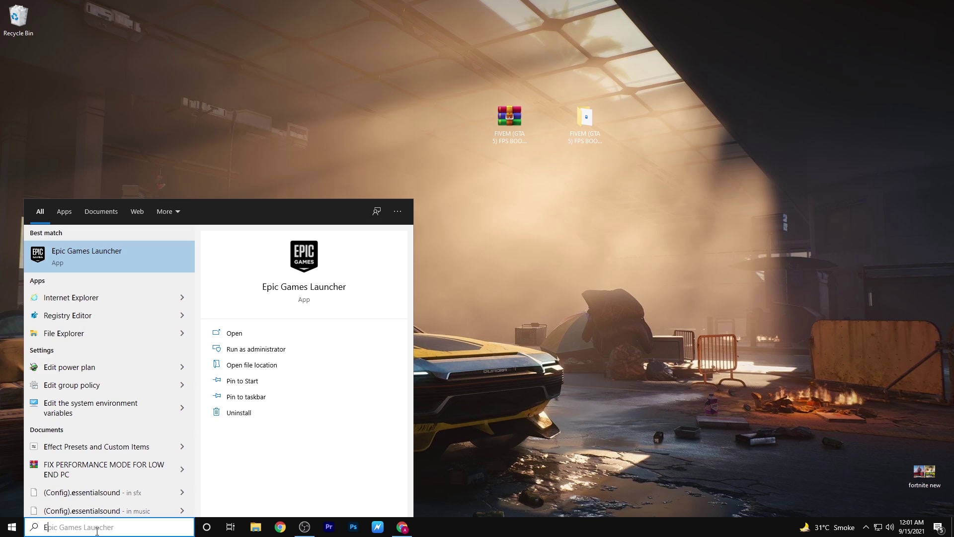
type("dit")
key("BackSpace")
key("BackSpace")
key("BackSpace")
key("BackSpace")
type("PO")
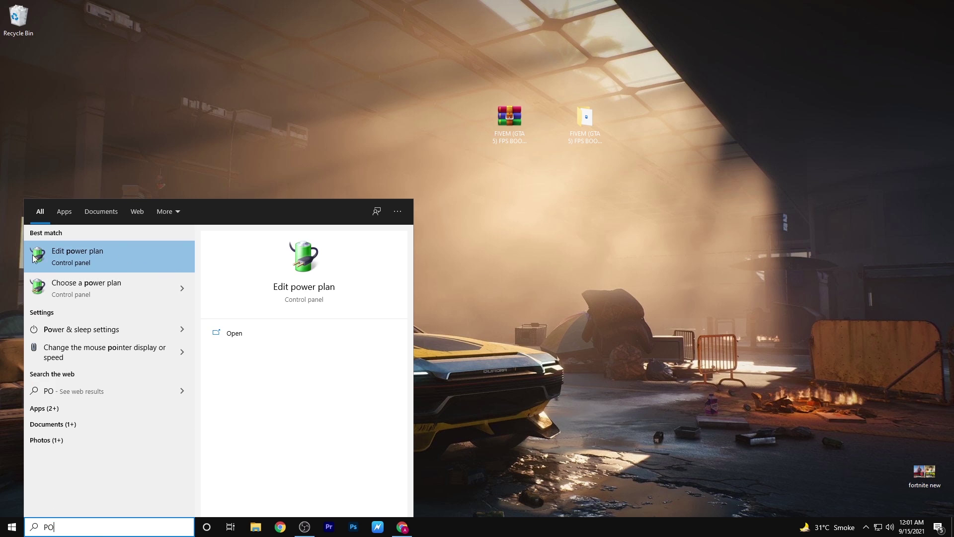
left_click(75, 256)
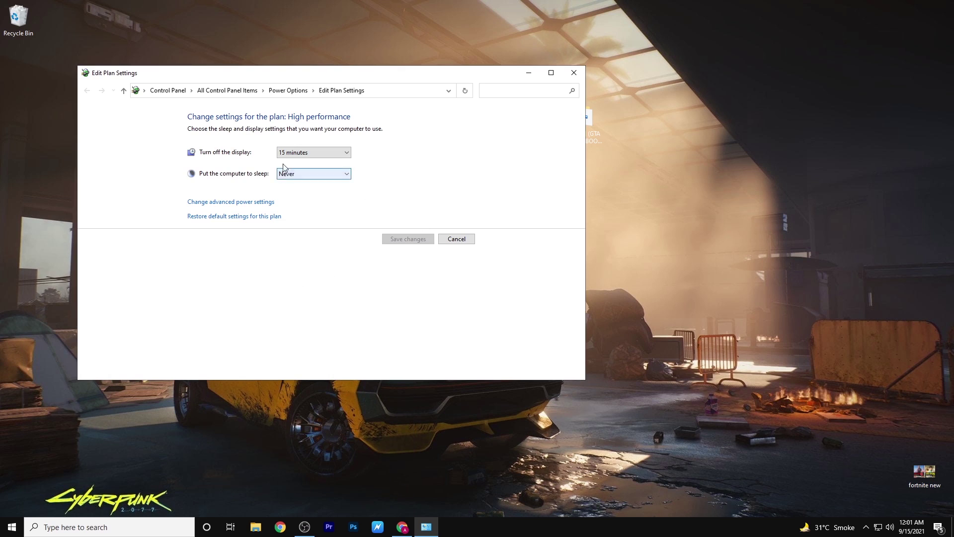
left_click(239, 202)
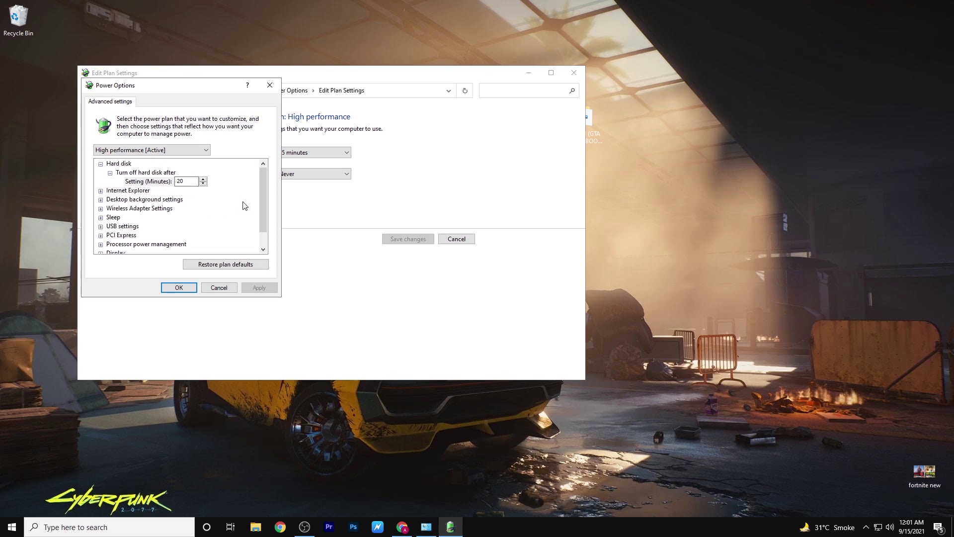
Set the Power Saving Mode under Wireless Adapter Settings to Maximum Performance.
left_click(101, 208)
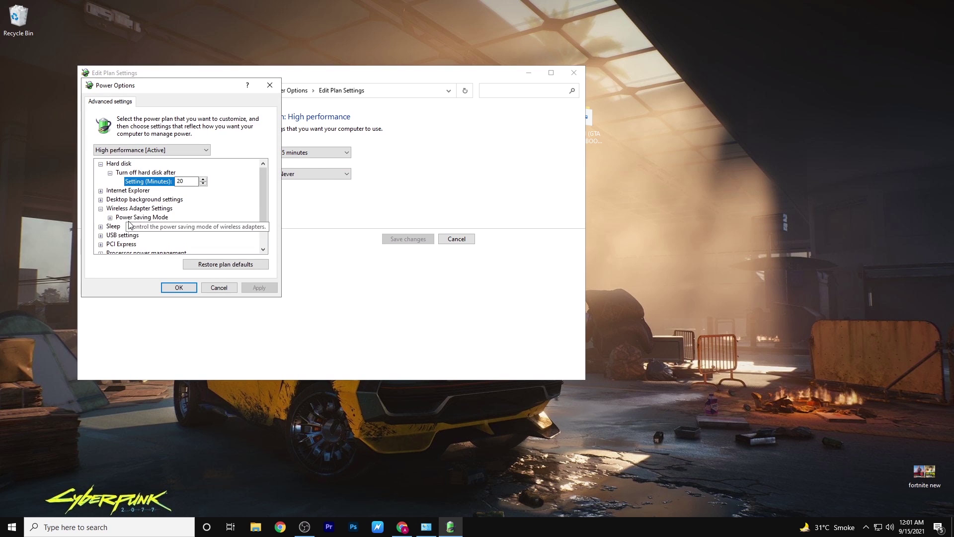
left_click(110, 218)
left_click(192, 226)
left_click(215, 227)
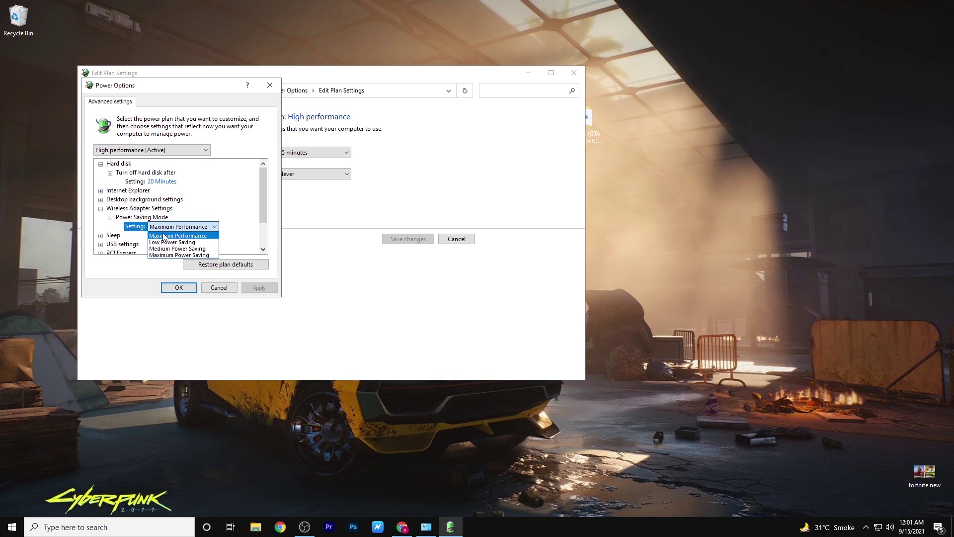
left_click(181, 237)
scroll(170, 239, "down", 3)
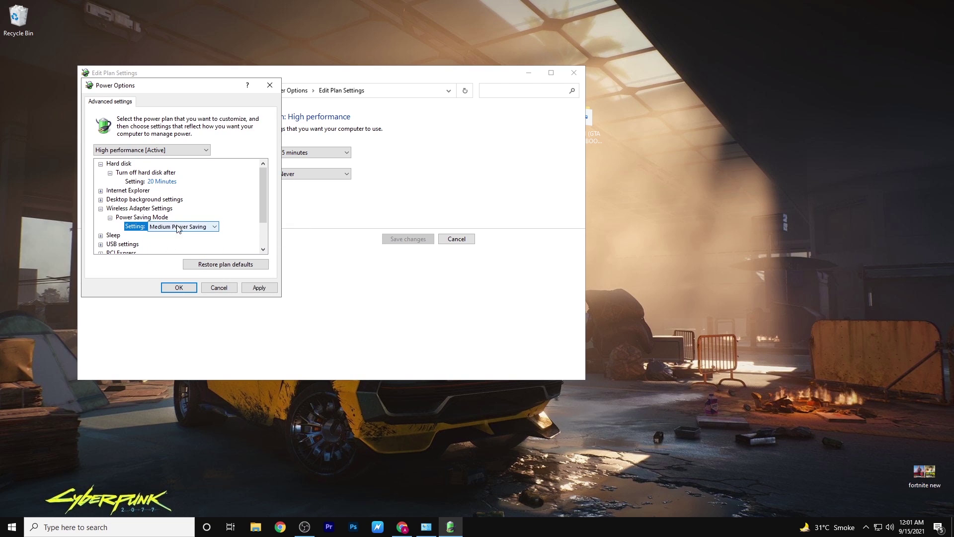
left_click(199, 192)
left_click(178, 199)
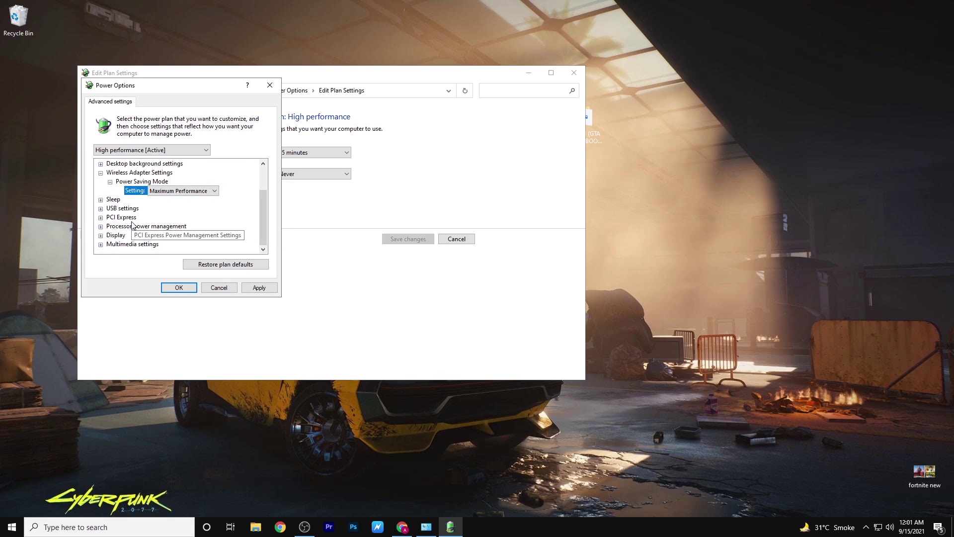
Check the processor state limits, core parking threshold and cooling policy under Processor power management, and close the power settings without saving.
left_click(101, 227)
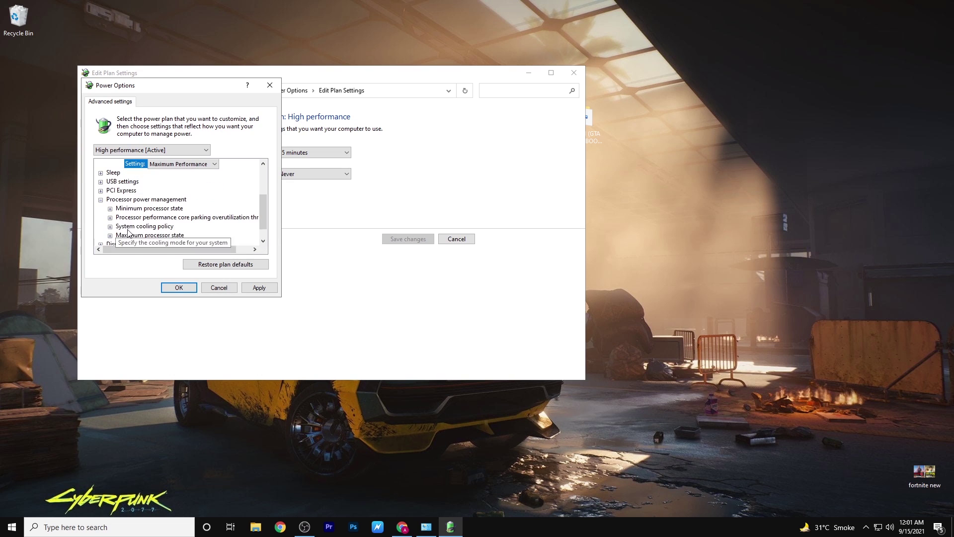
left_click(111, 209)
left_click(160, 217)
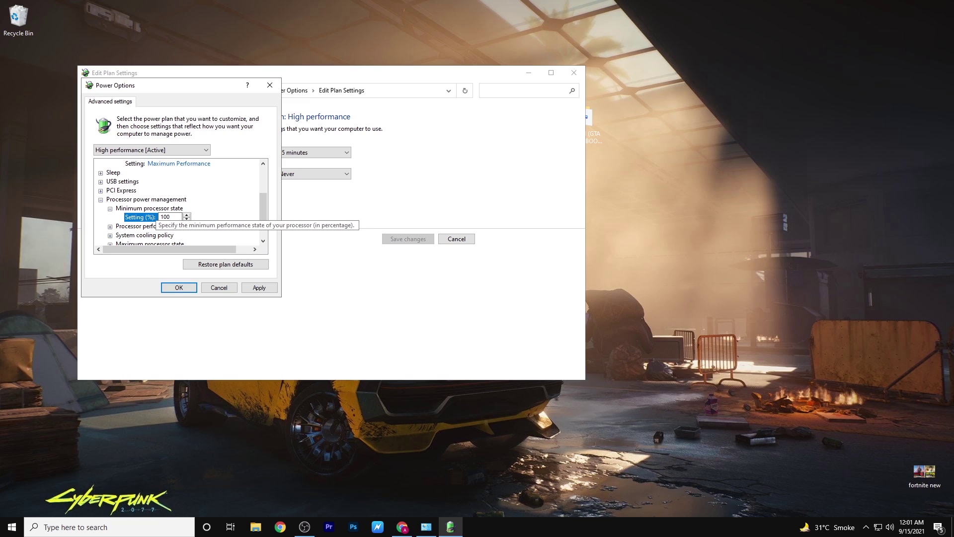
scroll(97, 212, "down", 1)
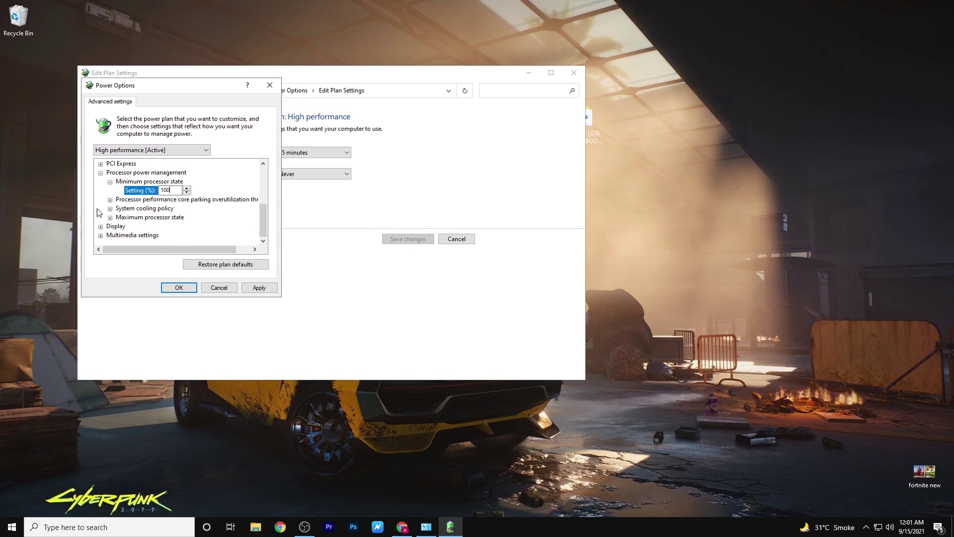
left_click(110, 200)
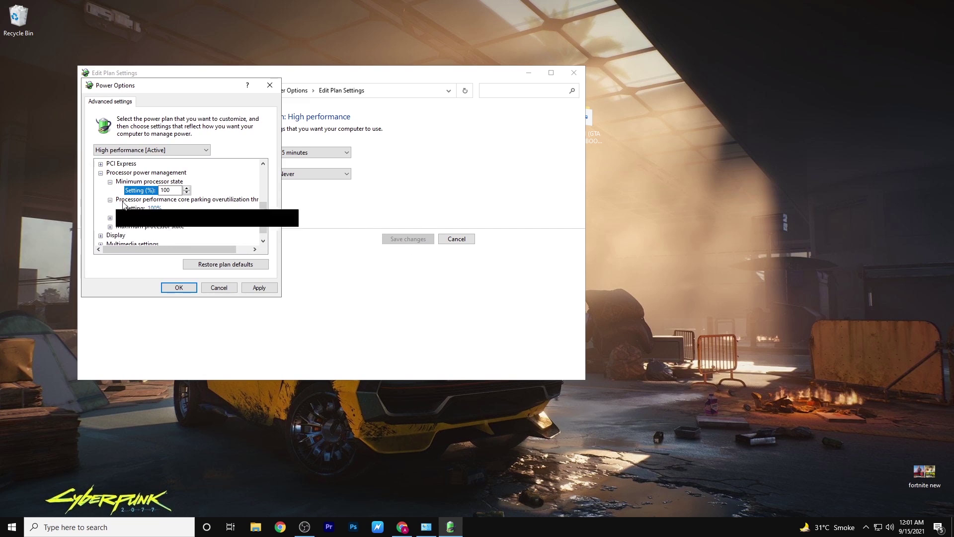
left_click(110, 218)
scroll(113, 221, "down", 1)
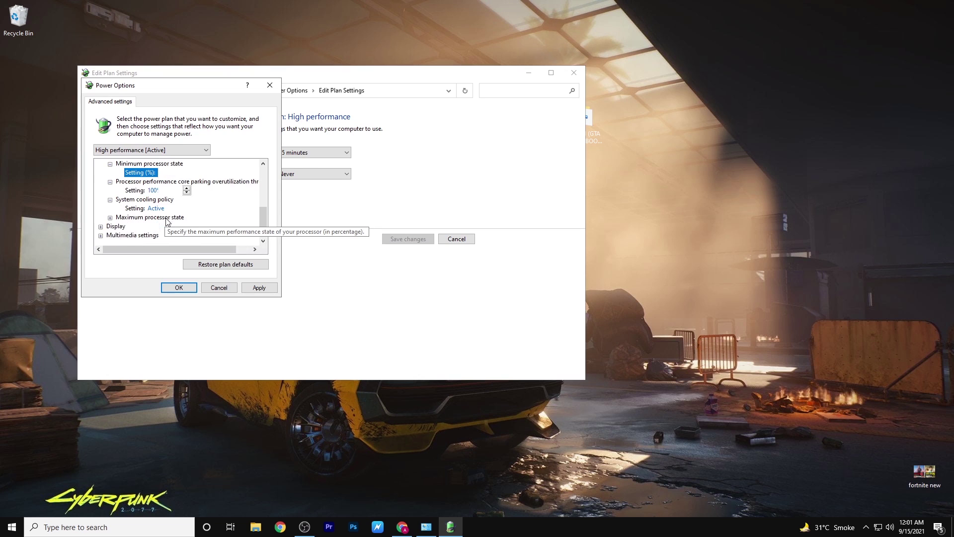
left_click(110, 218)
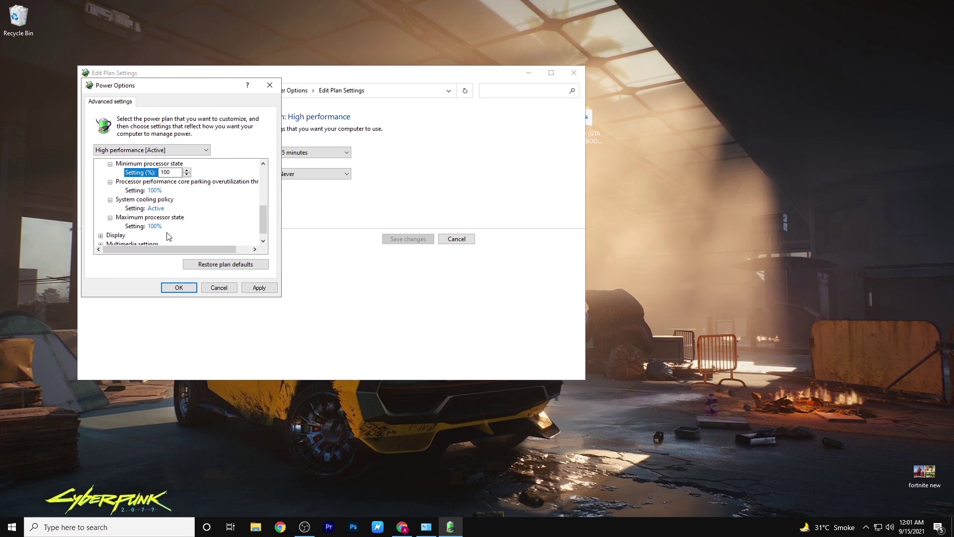
scroll(170, 229, "down", 1)
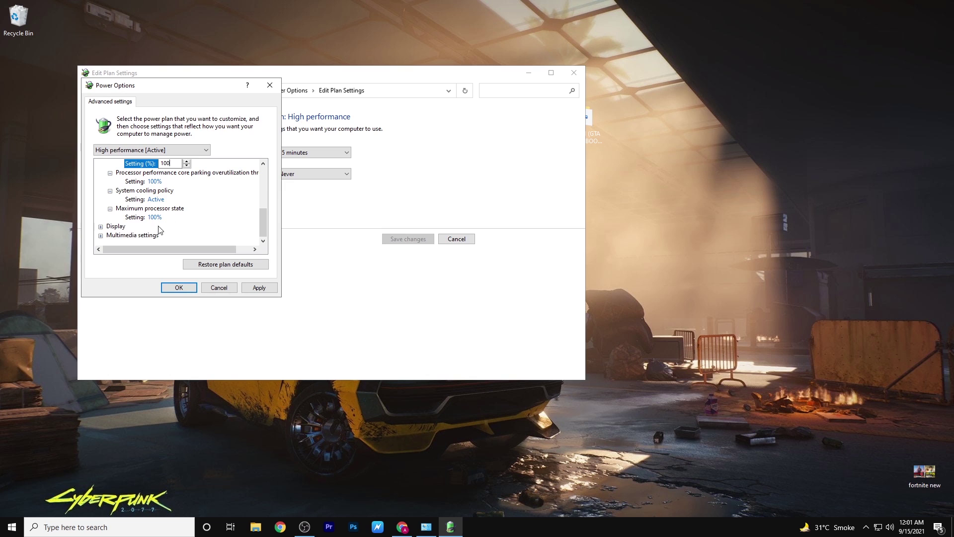
left_click(229, 287)
left_click(574, 72)
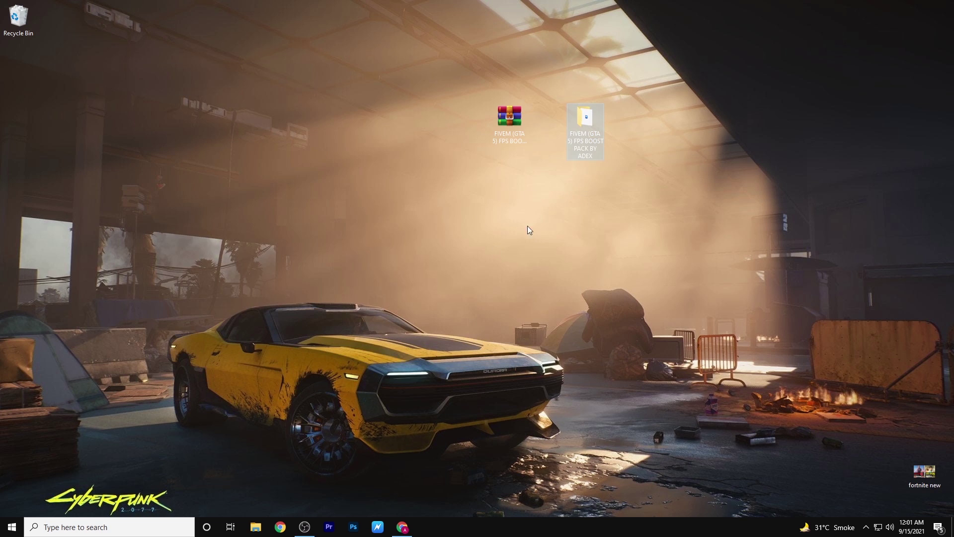
Open the Pointer Options of Mouse Properties from the additional mouse options in the Windows mouse settings.
key("super+s")
type("MOUSE")
key("Return")
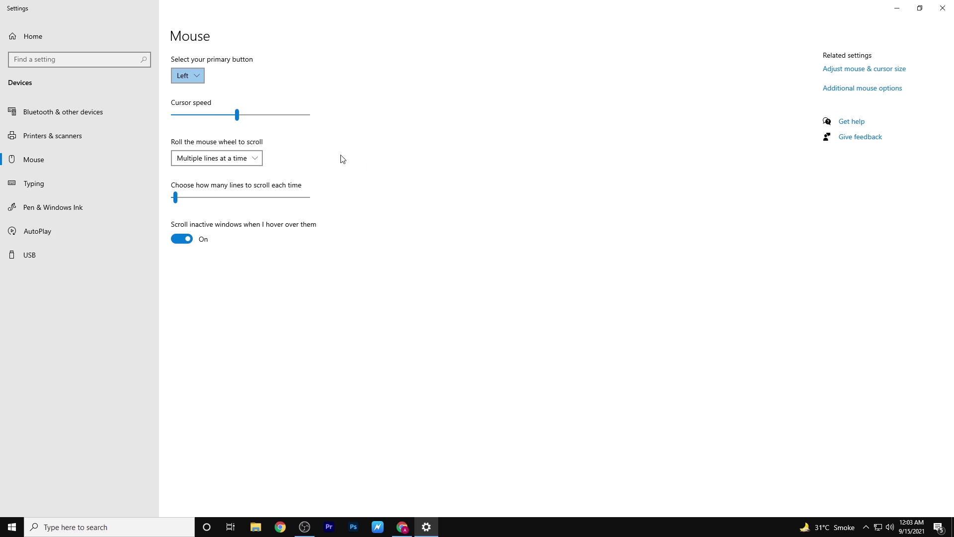
left_click(867, 88)
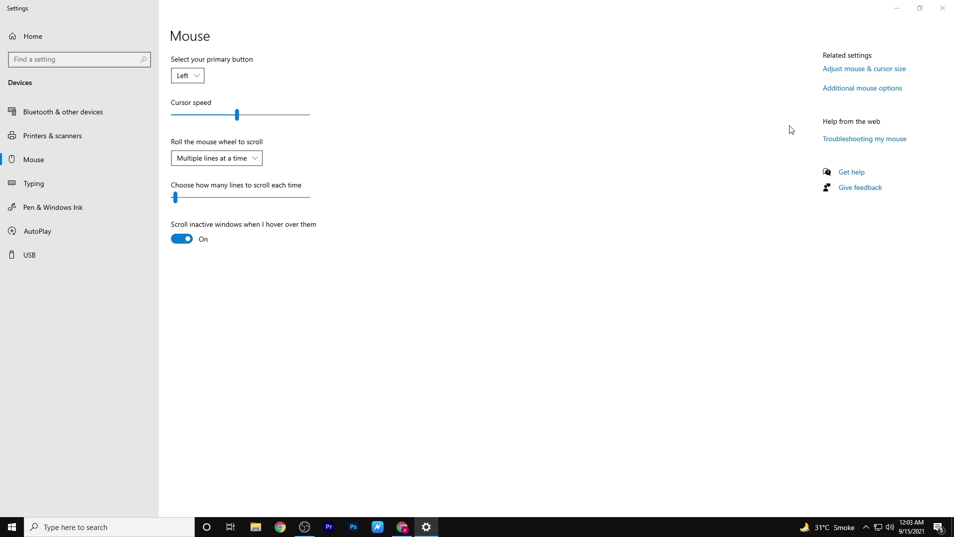
left_click(160, 141)
left_click(193, 140)
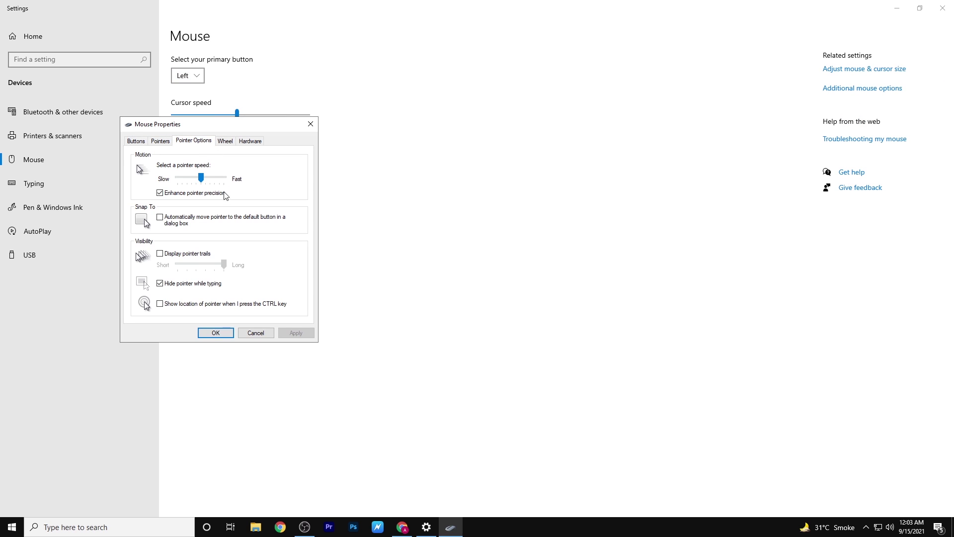
Set the pointer speed to five notches above the slowest position, apply it, and close Mouse Properties and the mouse settings.
left_click_drag(200, 178, 155, 180)
key("Right")
key("Right")
key("Right")
key("Right")
key("Right")
left_click(298, 333)
left_click(216, 334)
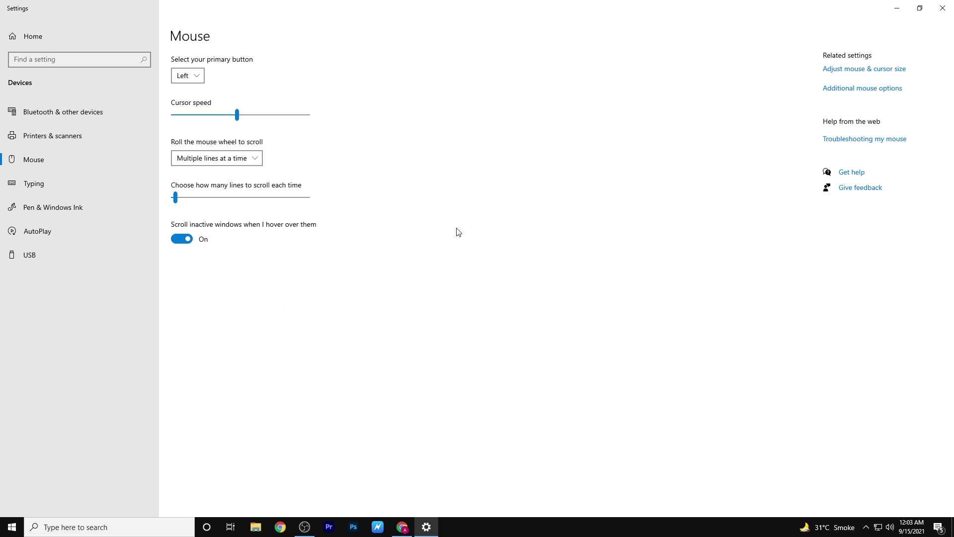
left_click(943, 8)
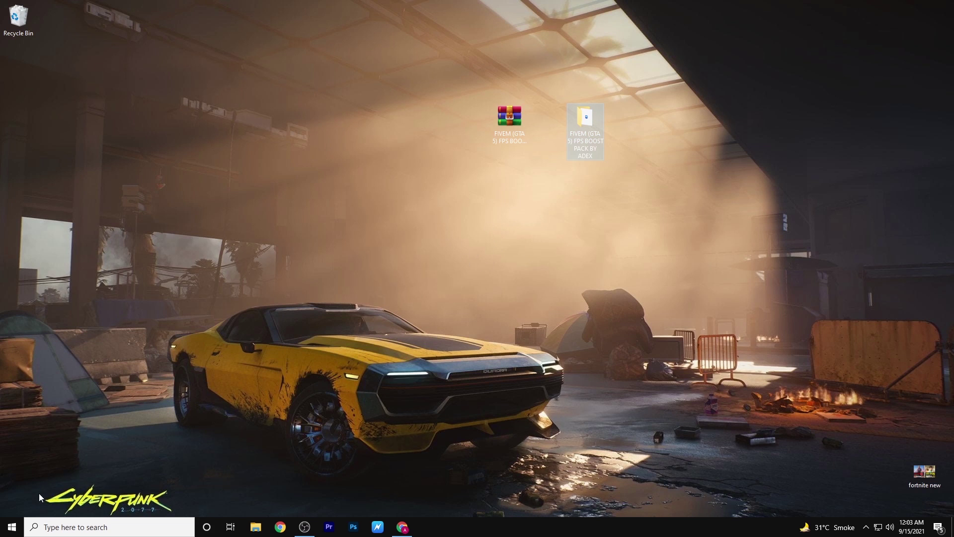
Open Keyboard Properties through a Windows search and move its window toward the middle of the desktop.
left_click(46, 522)
type("KEY")
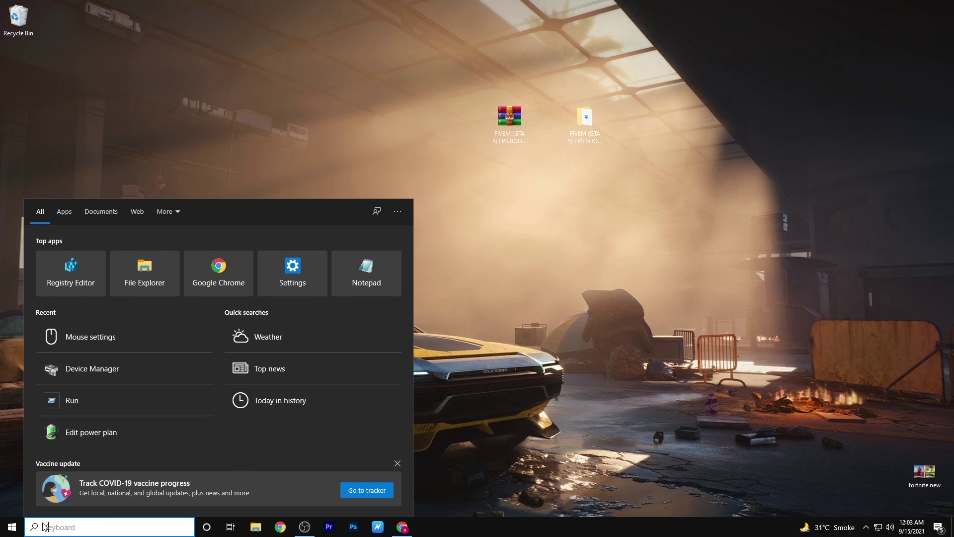
key("Return")
left_click_drag(105, 12, 455, 116)
Set the keyboard repeat delay to Short and both repeat rate and cursor blink rate to Fast, and apply and close Keyboard Properties.
left_click_drag(519, 185, 567, 187)
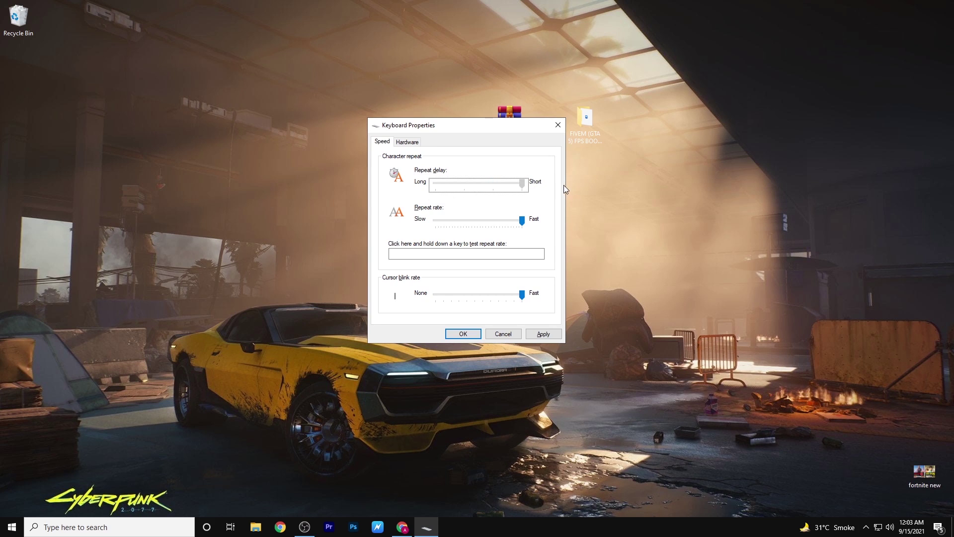
left_click_drag(522, 221, 543, 210)
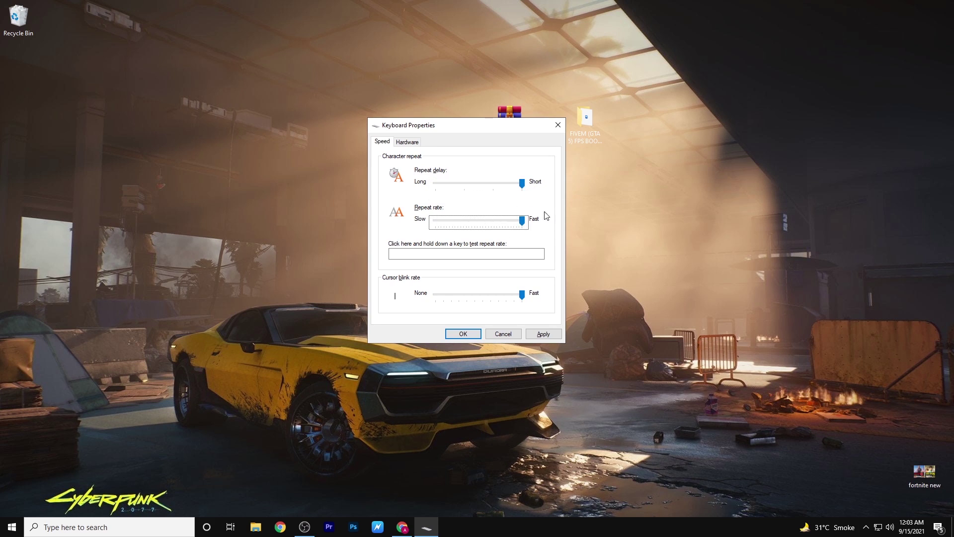
left_click_drag(522, 294, 570, 298)
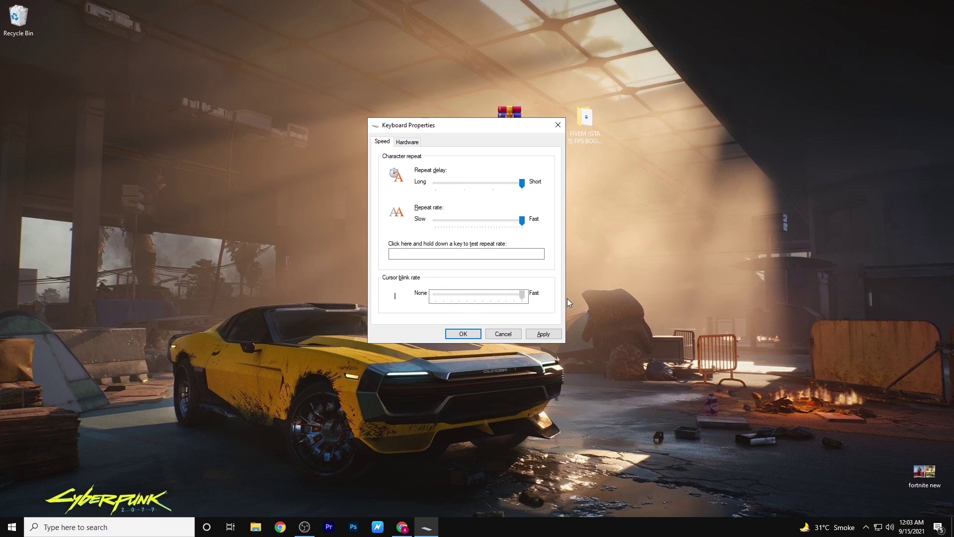
left_click(543, 333)
left_click(462, 334)
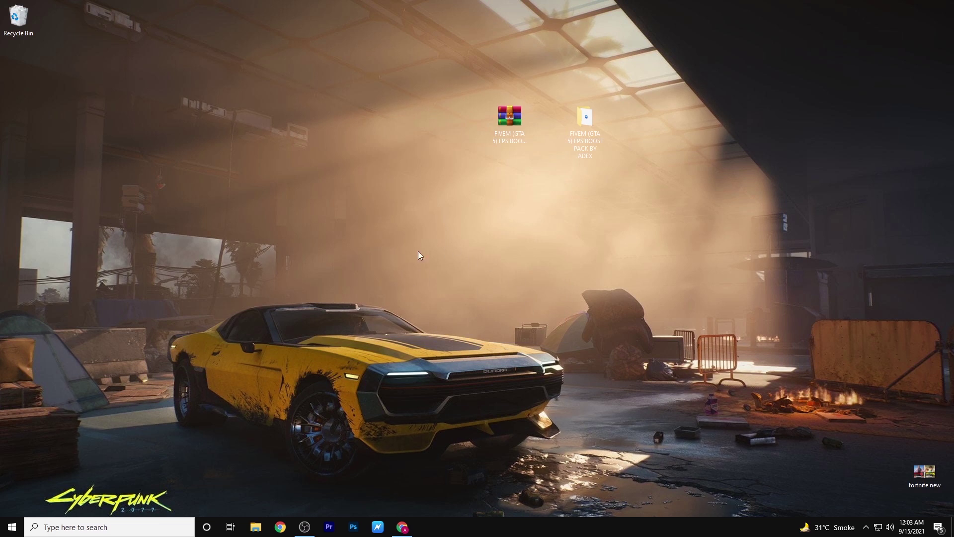